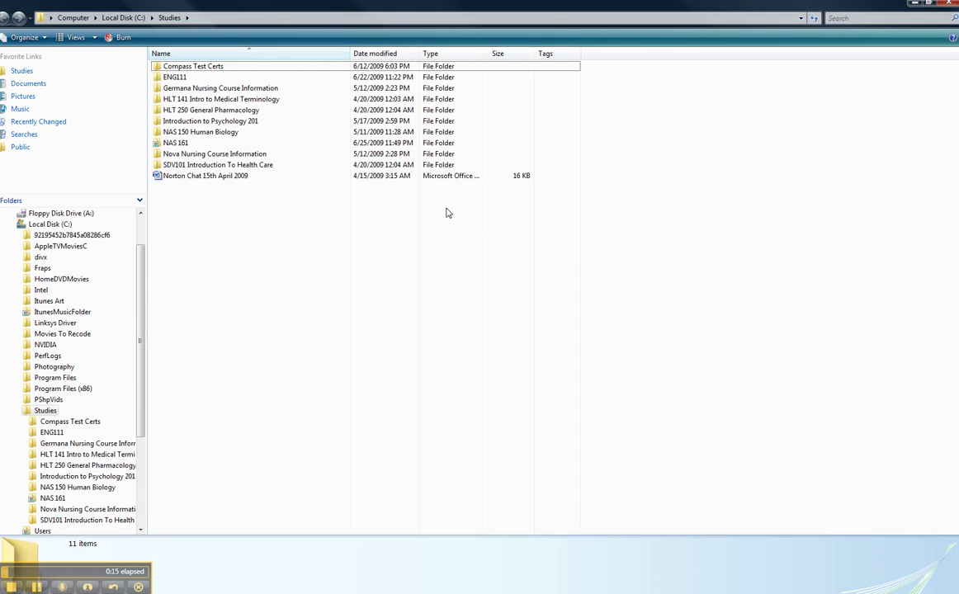
# - Open the Word document "Study Guide ch. 4, 5,6" from the NAS 161 folder and enlarge its window to nearly fill the screen
pyautogui.click(179, 145)
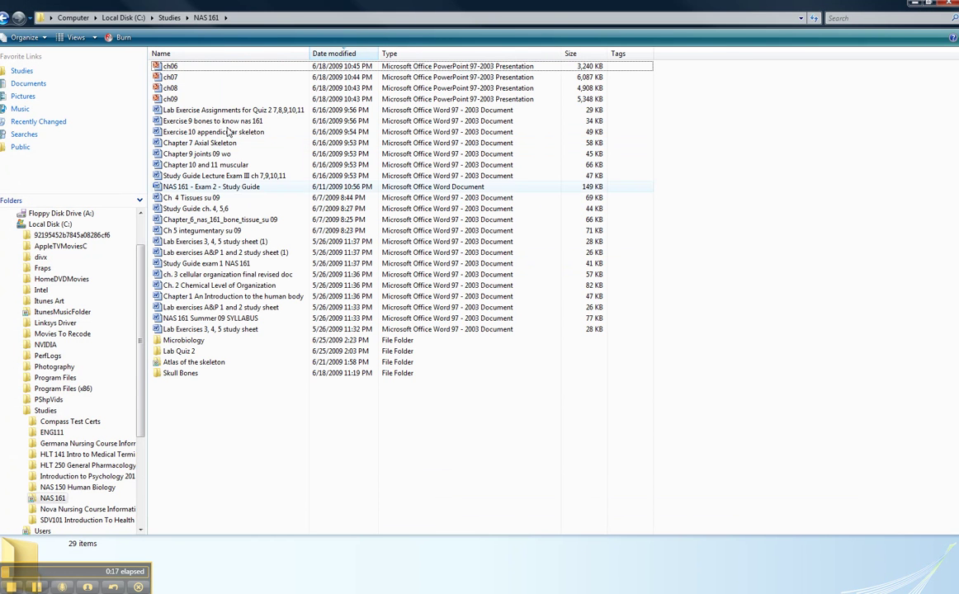
pyautogui.click(337, 54)
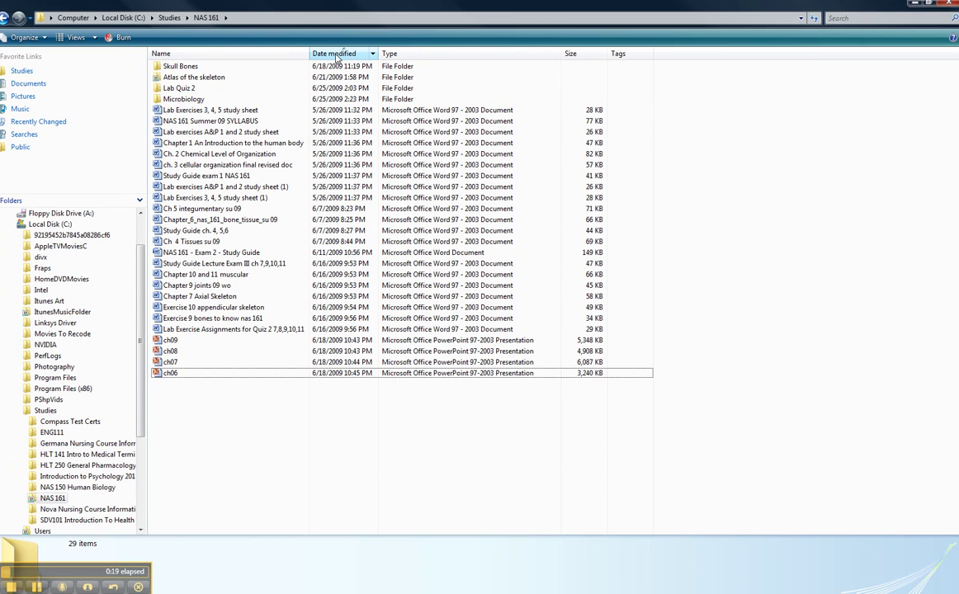
pyautogui.doubleClick(201, 232)
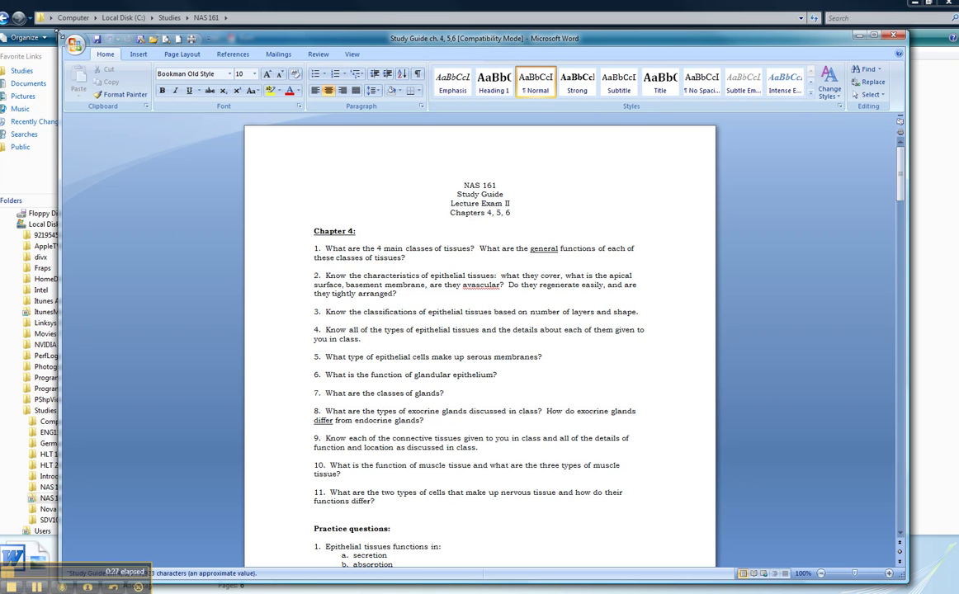
pyautogui.moveTo(59, 34); pyautogui.dragTo(8, 4)
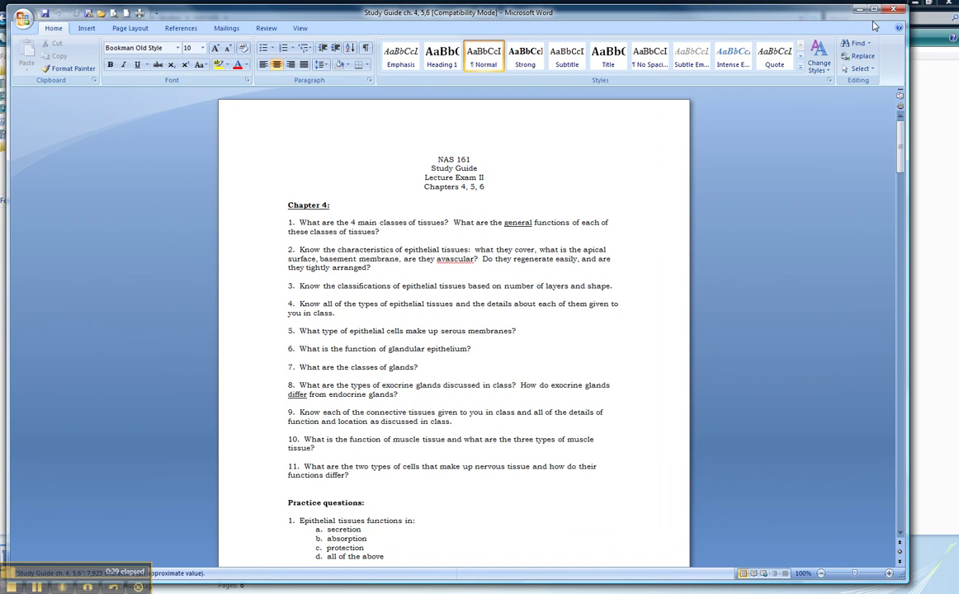
pyautogui.moveTo(908, 25); pyautogui.dragTo(956, 14)
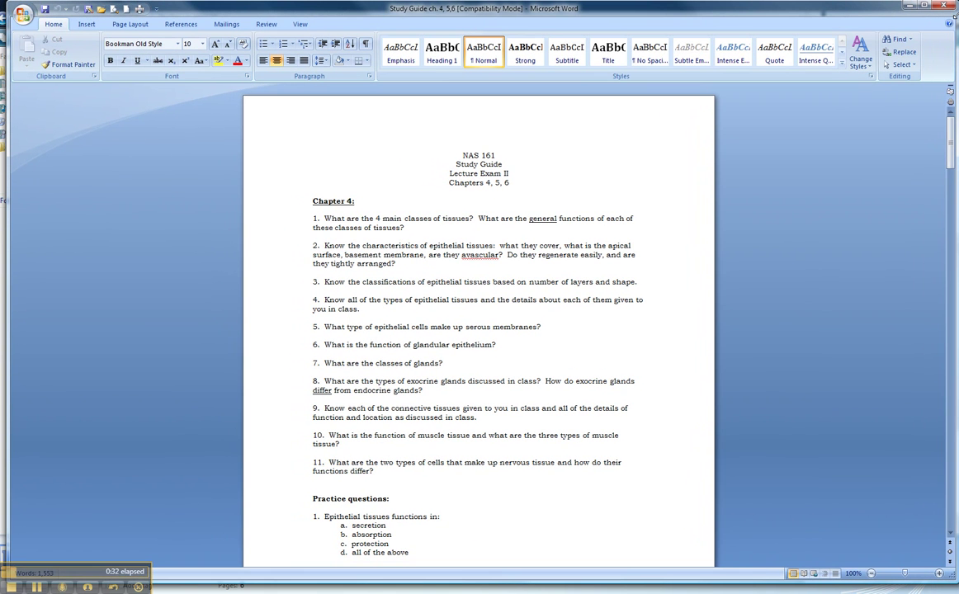
# - Add blank lines between questions 1 and 2 under the Chapter 4 heading
pyautogui.click(478, 229)
pyautogui.press('Return')
pyautogui.press('Return')
pyautogui.press('Return')
pyautogui.press('Return')
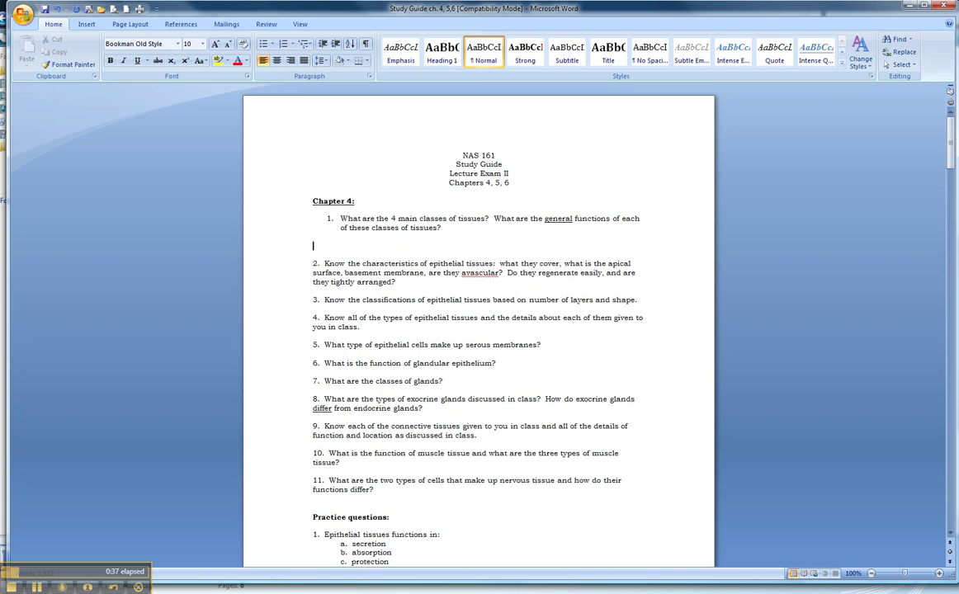
pyautogui.press('Return')
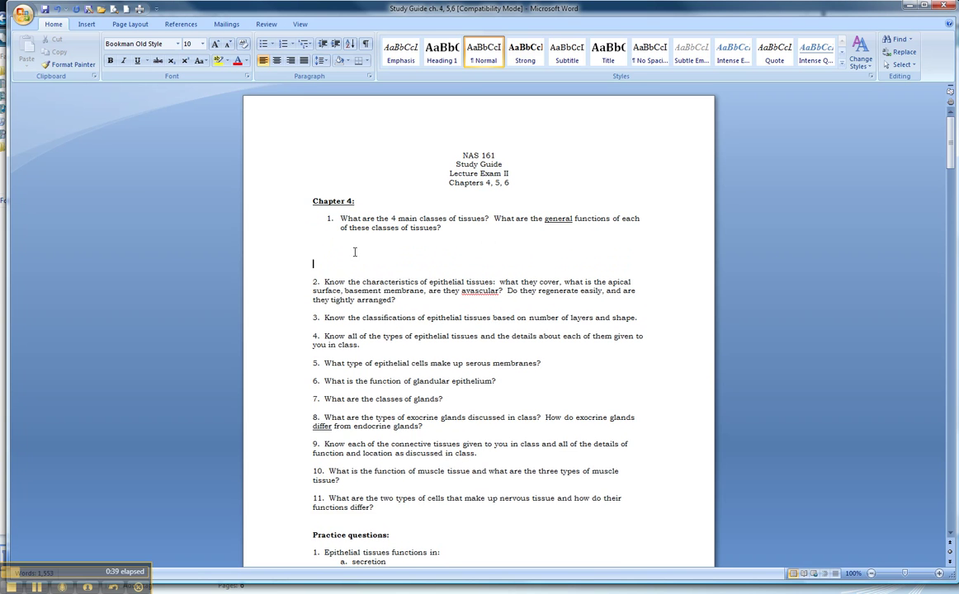
# - Insert the picture Microbiology Ch1-001 from Studies > NAS 161 > Microbiology > Chapter 1 directly below question 1
pyautogui.click(85, 25)
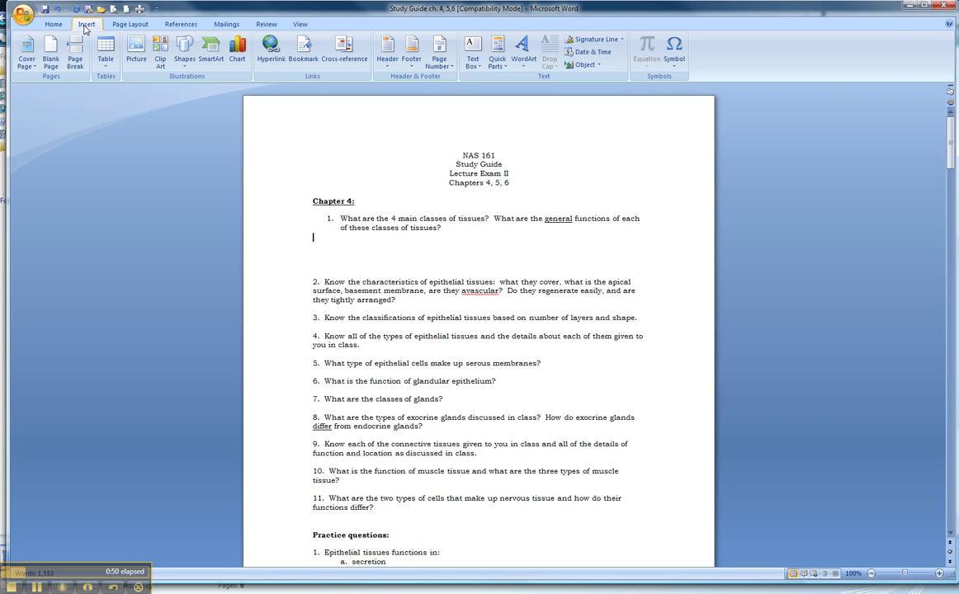
pyautogui.click(136, 60)
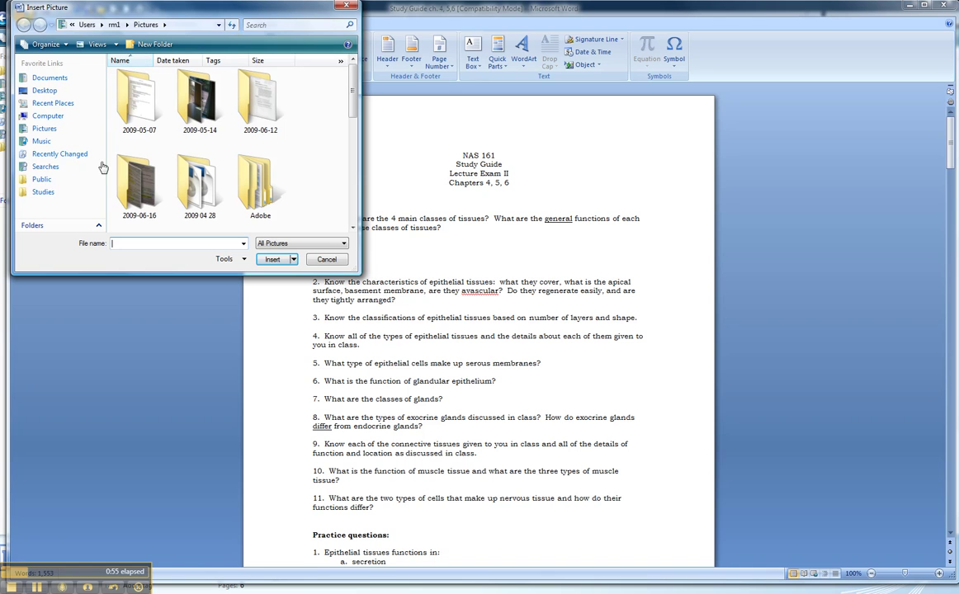
pyautogui.click(46, 193)
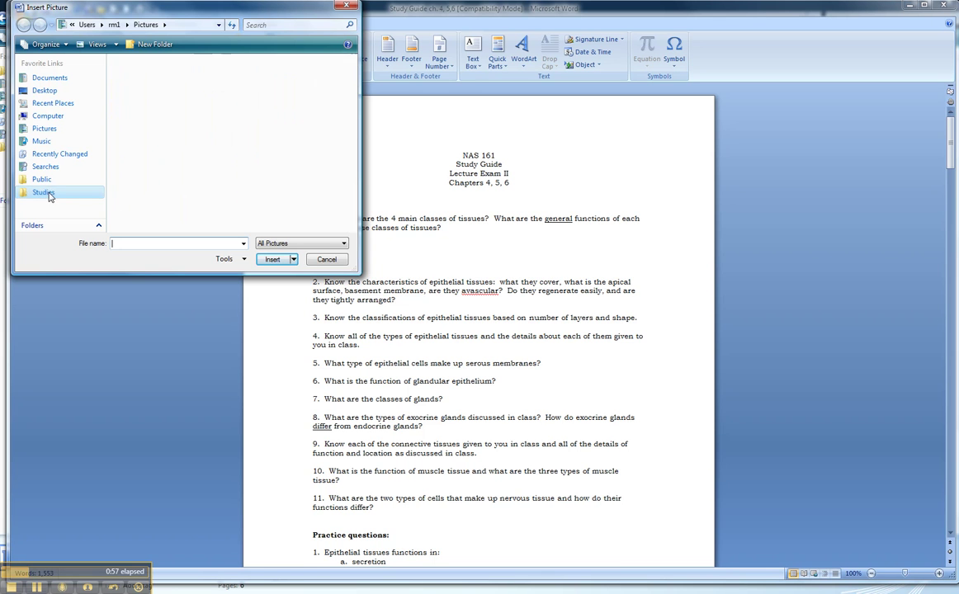
pyautogui.doubleClick(122, 141)
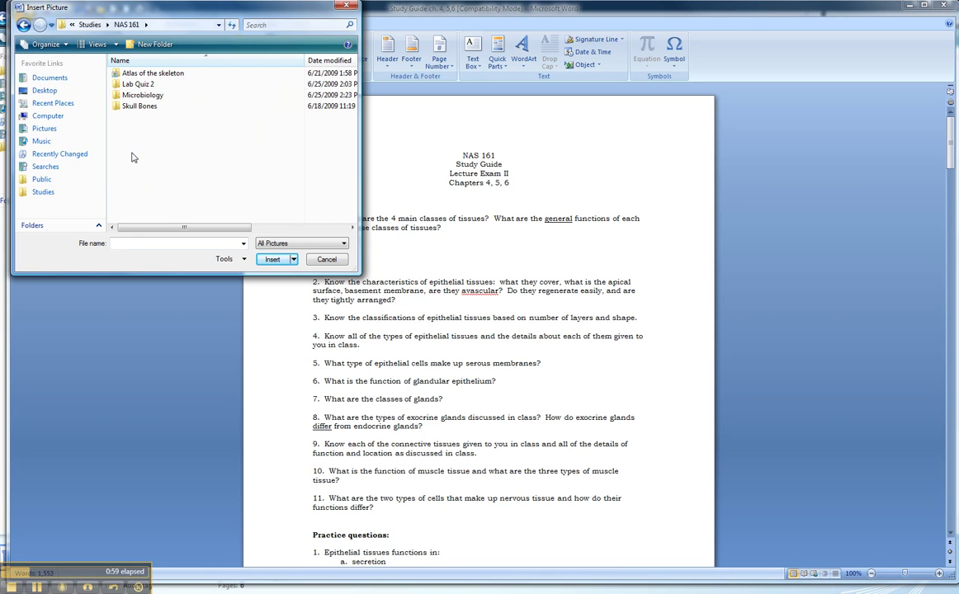
pyautogui.doubleClick(144, 96)
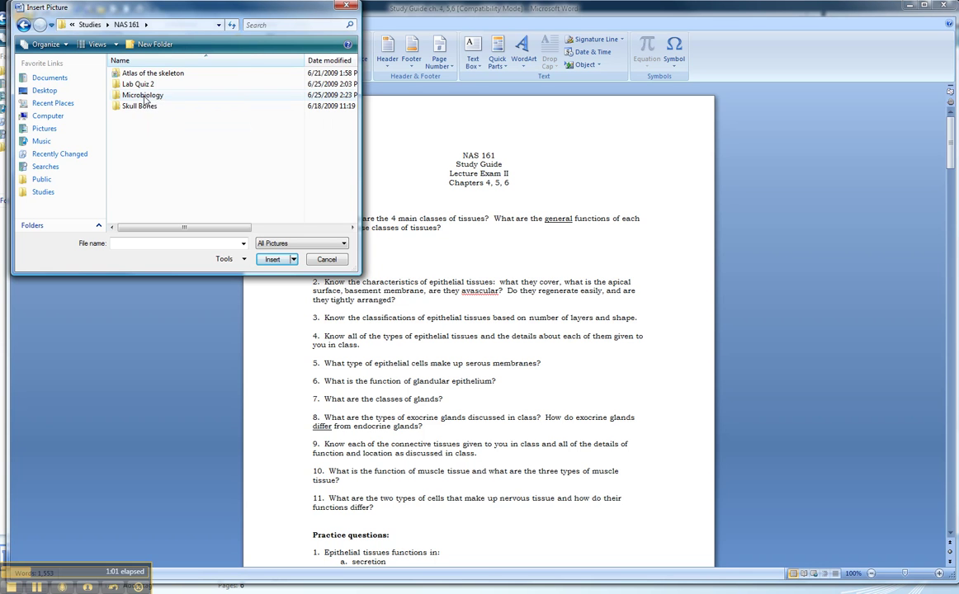
pyautogui.doubleClick(140, 90)
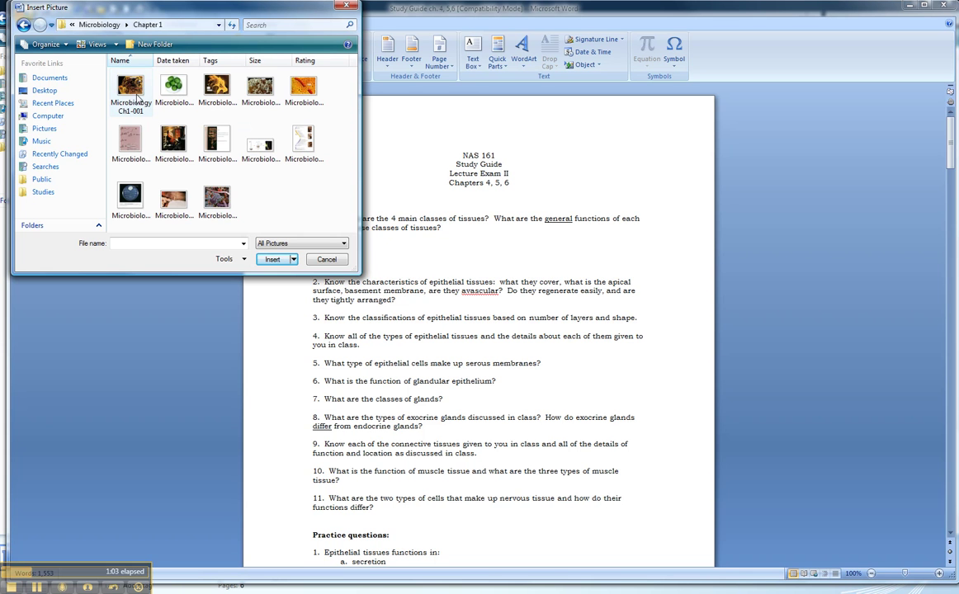
pyautogui.click(130, 91)
pyautogui.click(273, 259)
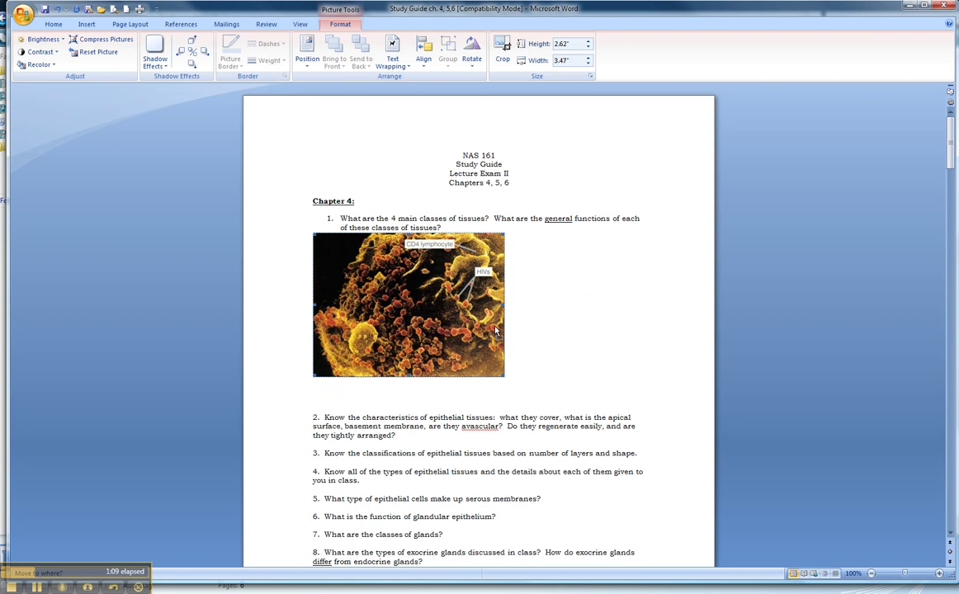
# - Shrink the picture to about 2.51" high by 3.33" wide and set its wrapping style to Tight
pyautogui.moveTo(446, 299)
pyautogui.mouseDown()
pyautogui.moveTo(373, 289)
pyautogui.moveTo(427, 349)
pyautogui.moveTo(433, 293)
pyautogui.mouseUp()
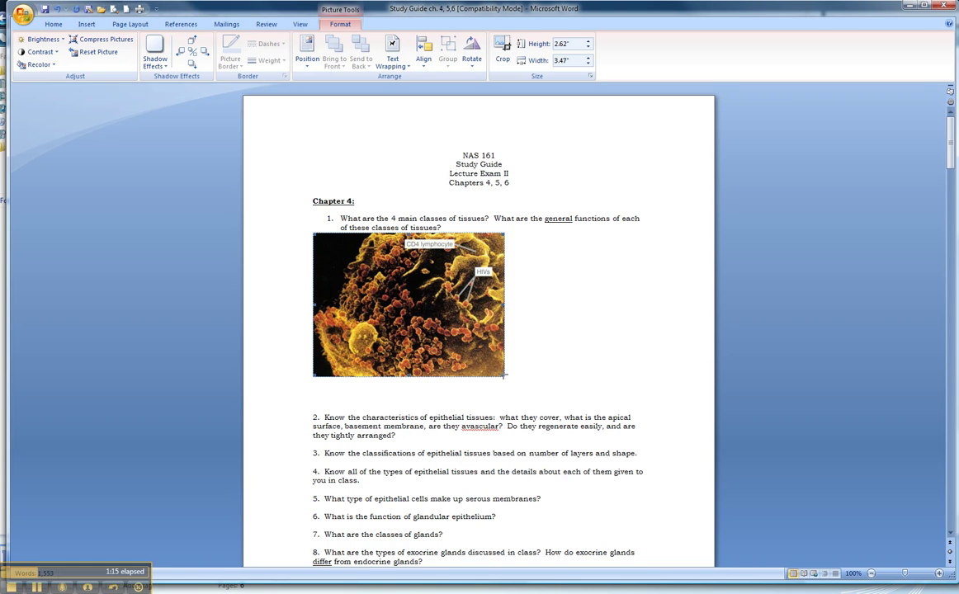
pyautogui.moveTo(504, 375)
pyautogui.mouseDown()
pyautogui.moveTo(537, 380)
pyautogui.moveTo(497, 372)
pyautogui.mouseUp()
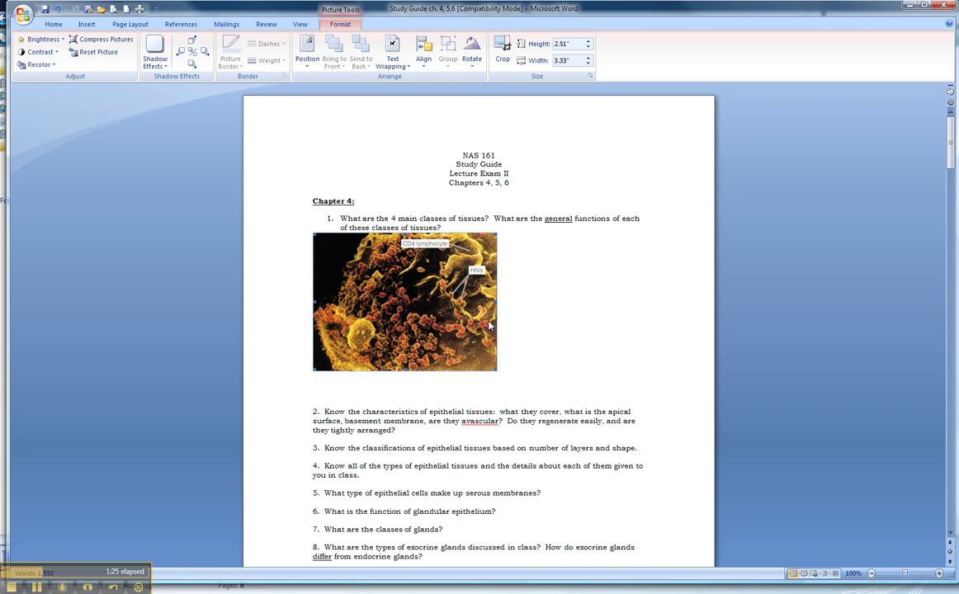
pyautogui.rightClick(425, 299)
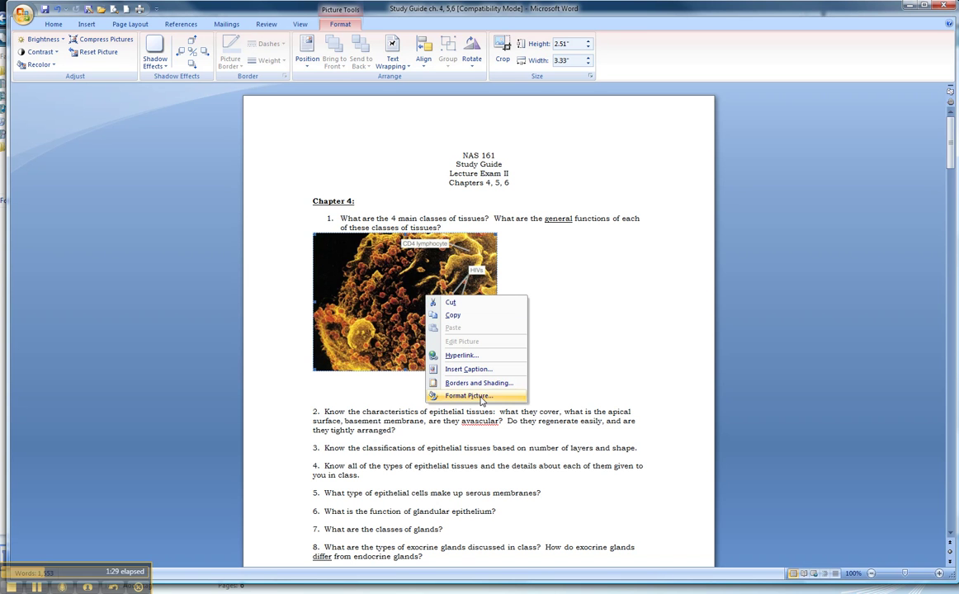
pyautogui.click(475, 396)
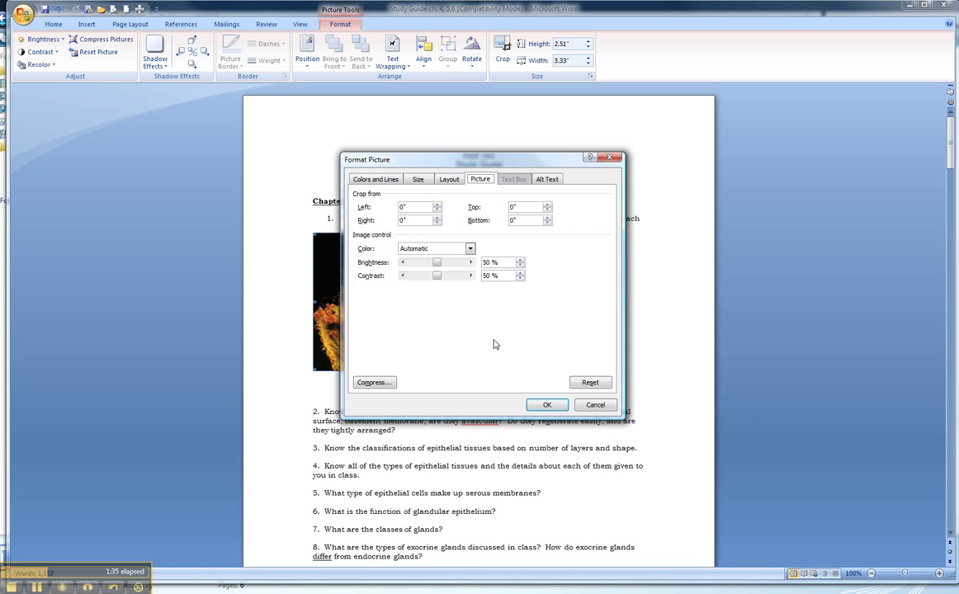
pyautogui.click(449, 179)
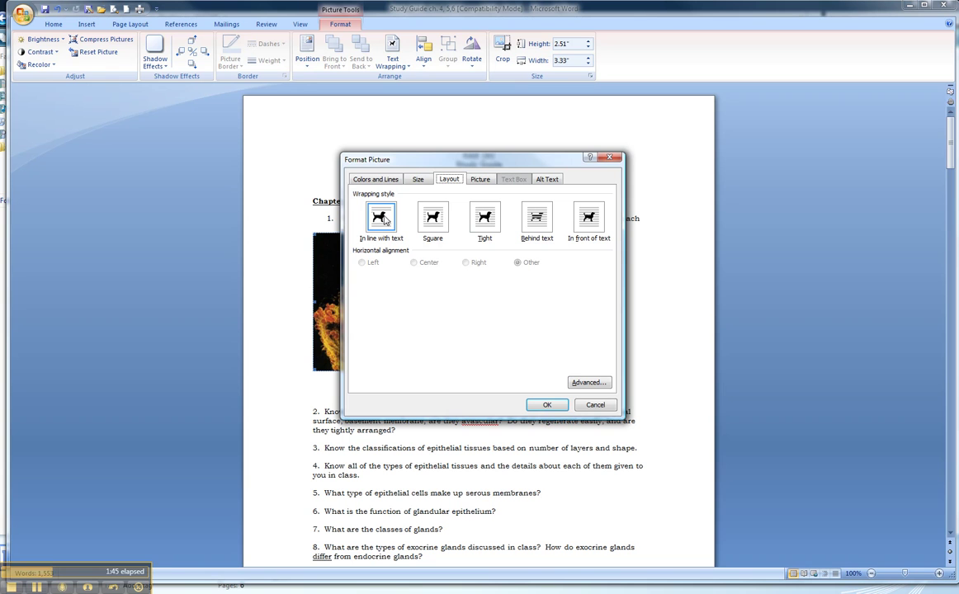
pyautogui.click(485, 219)
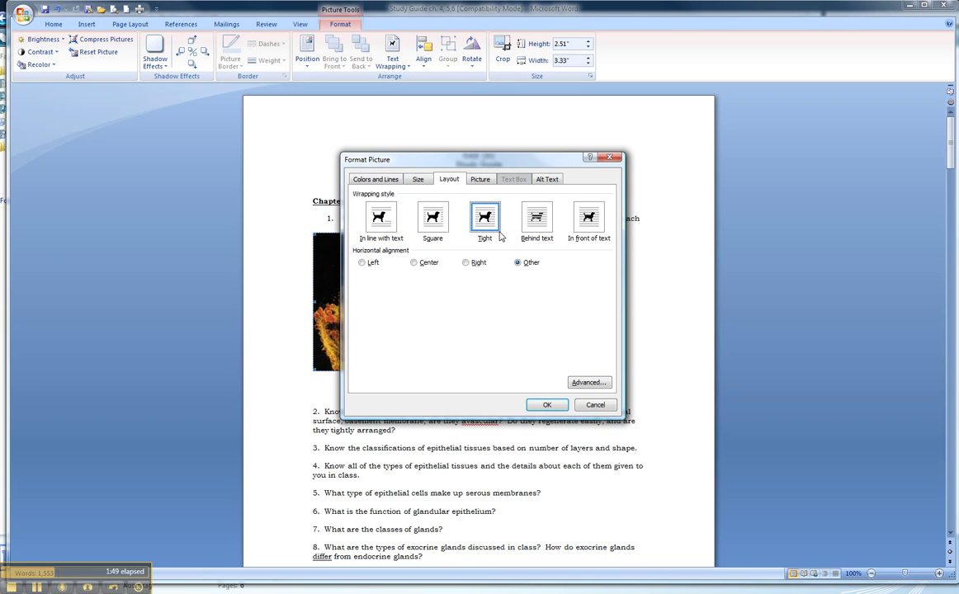
pyautogui.click(547, 404)
# - Move the picture to the right of questions 1 and 2 and resize it to about 2.61" high by 3.46" wide
pyautogui.moveTo(450, 298); pyautogui.dragTo(602, 285)
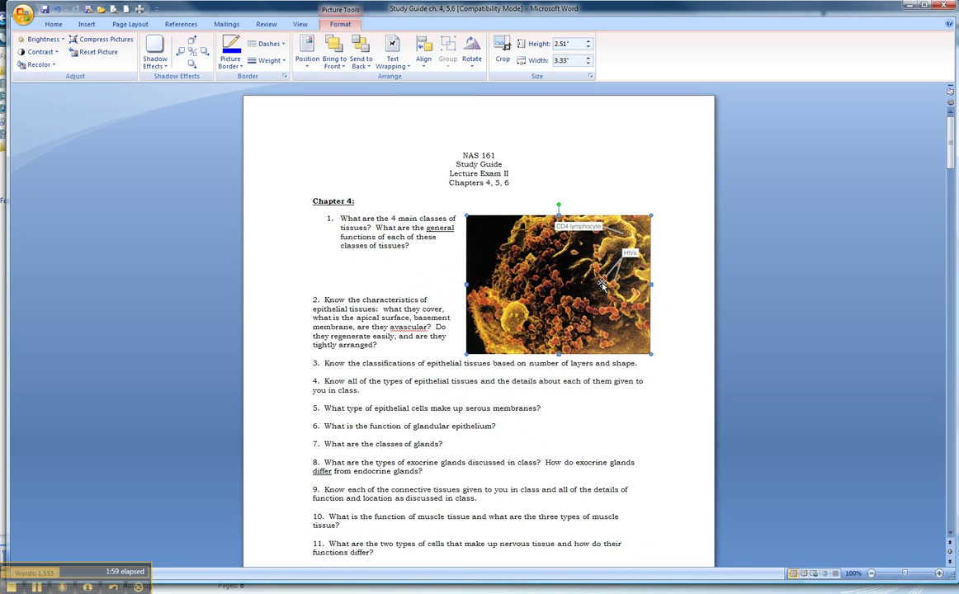
pyautogui.moveTo(467, 355); pyautogui.dragTo(502, 367)
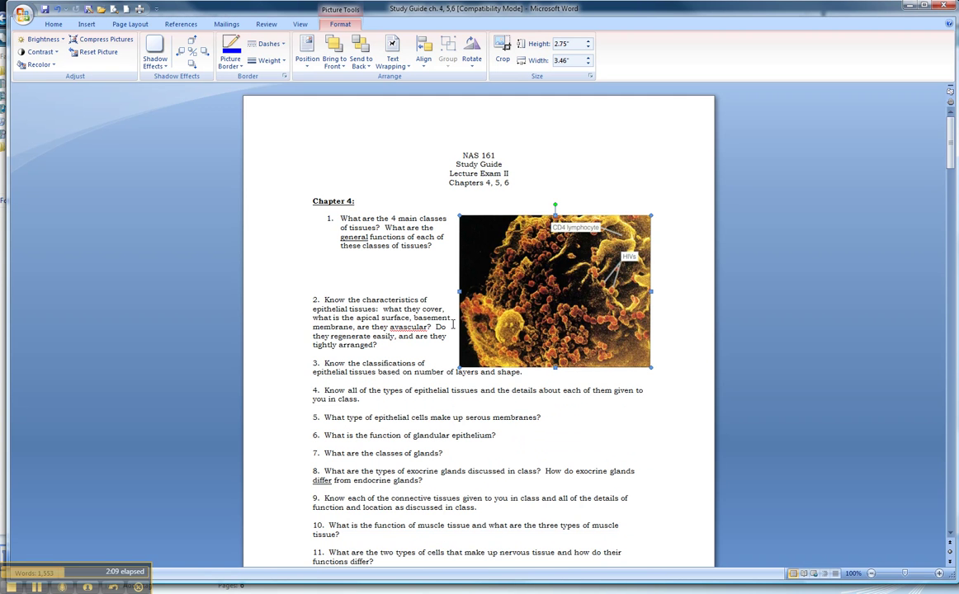
pyautogui.hotkey('ctrl', 'z')
pyautogui.hotkey('ctrl', 'z')
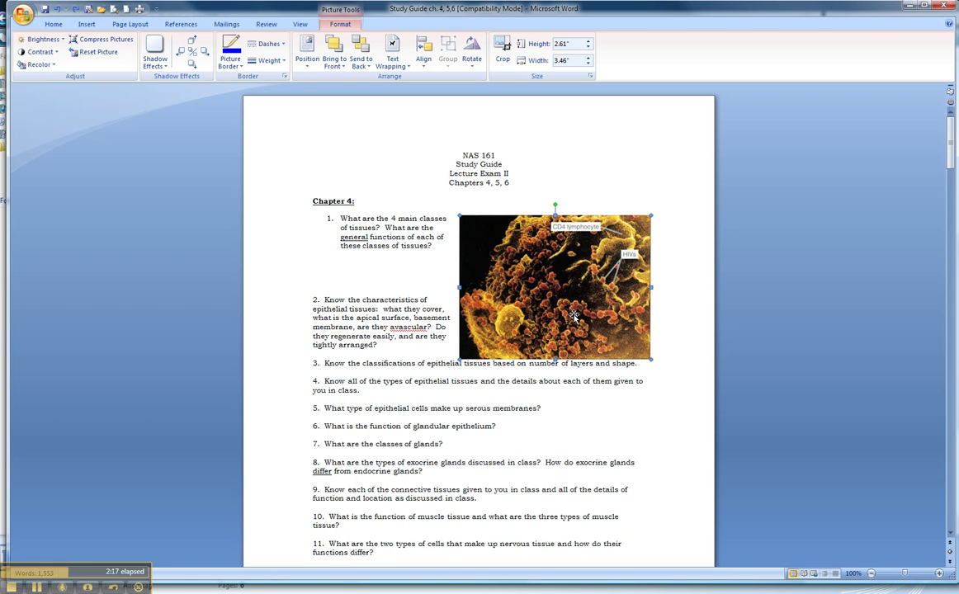
pyautogui.click(561, 166)
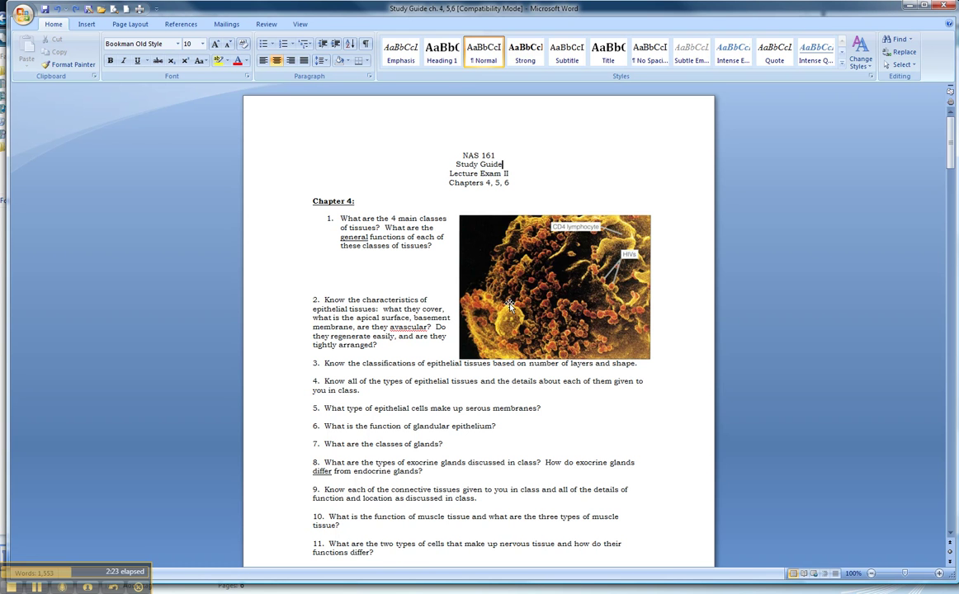
# - Add blank lines above question 2 and move the picture into the gap, roughly centred below question 1
pyautogui.click(313, 301)
pyautogui.press('Return')
pyautogui.press('Return')
pyautogui.press('Return')
pyautogui.press('Return')
pyautogui.press('Return')
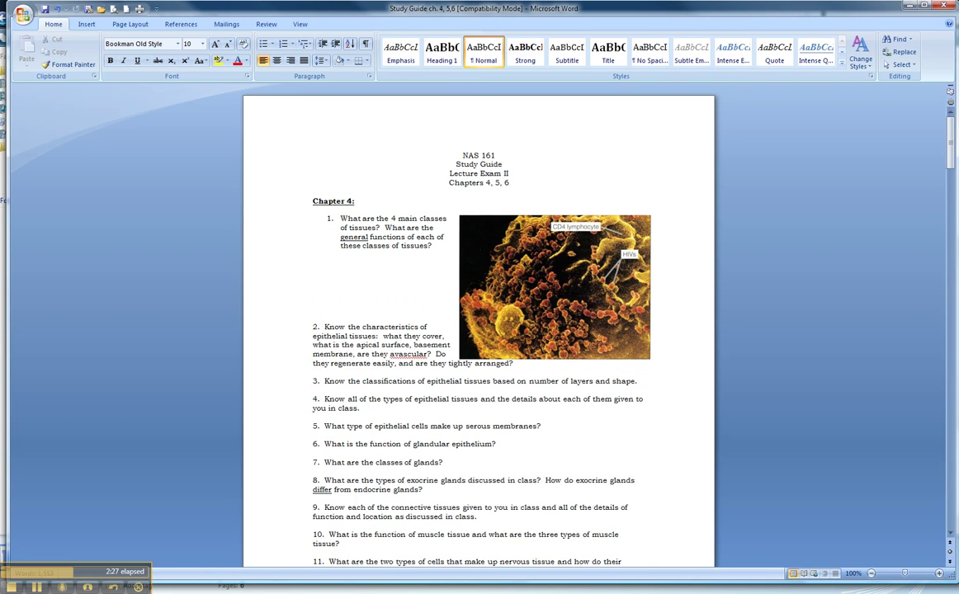
pyautogui.press('Return')
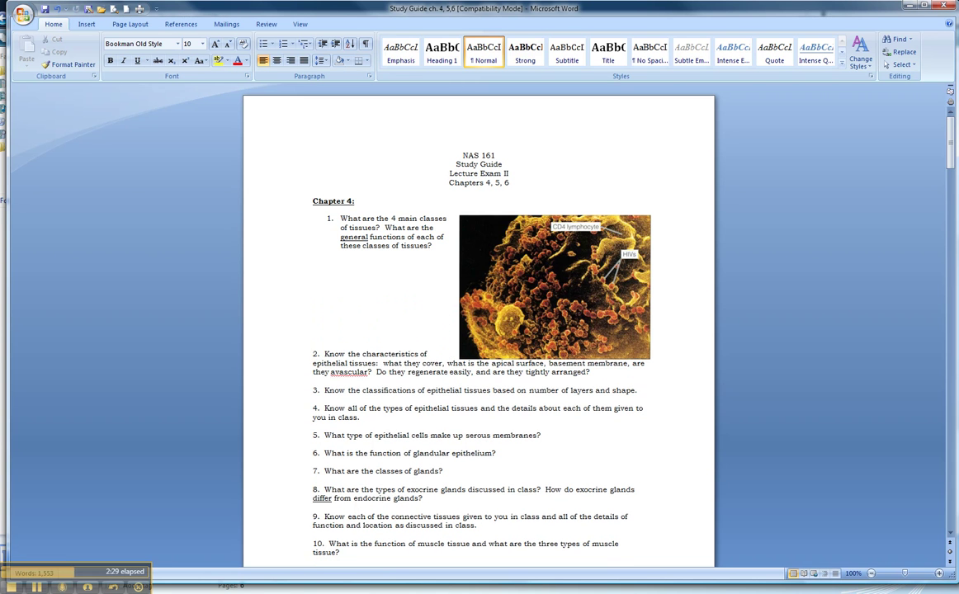
pyautogui.press('Return')
pyautogui.press('Return')
pyautogui.press('Return')
pyautogui.press('Return')
pyautogui.press('Return')
pyautogui.press('Return')
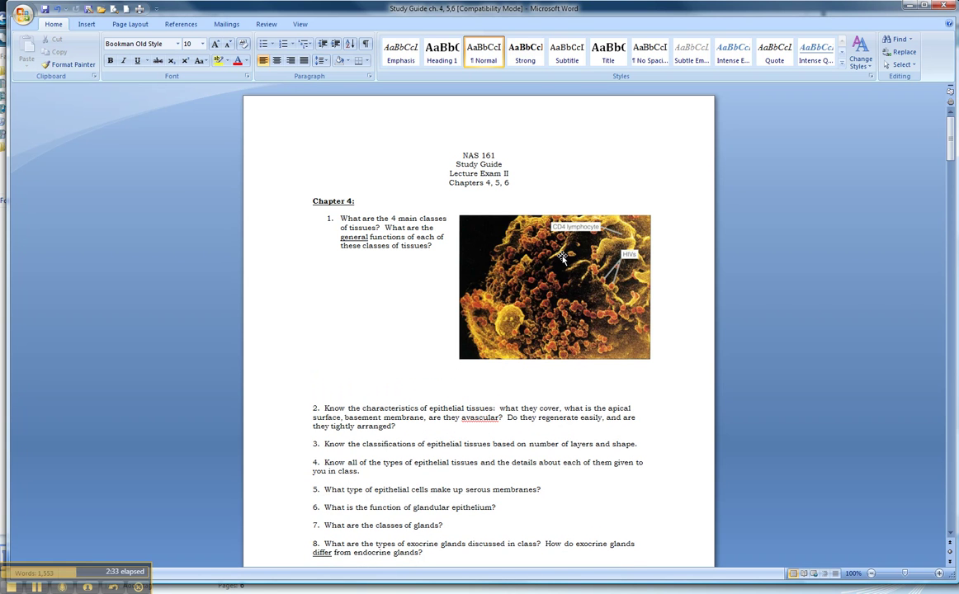
pyautogui.click(567, 287)
pyautogui.moveTo(568, 287); pyautogui.dragTo(504, 304)
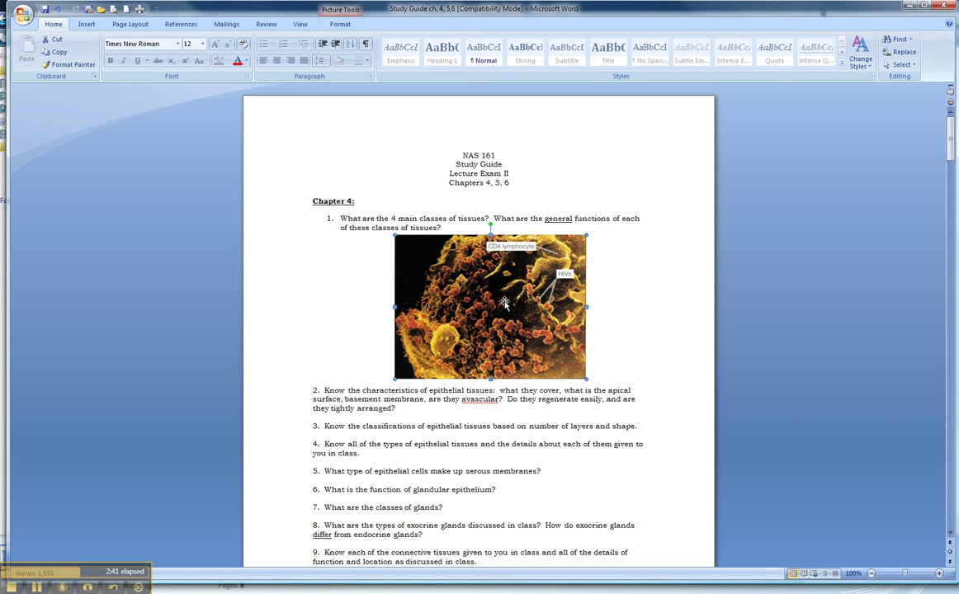
# - Set the picture's wrapping style to Behind text and move it toward the right margin, between questions 1 and 2
pyautogui.rightClick(507, 306)
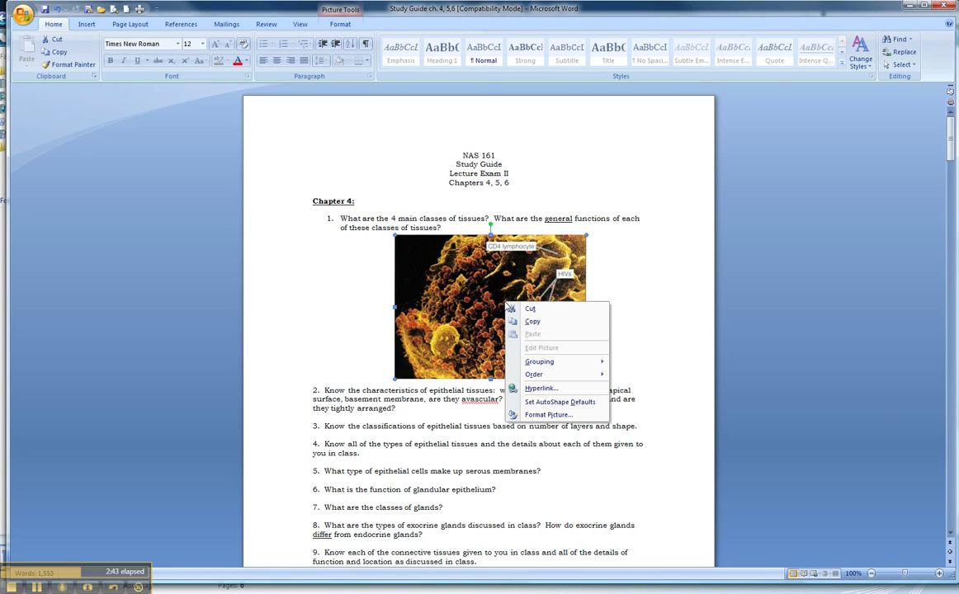
pyautogui.click(546, 414)
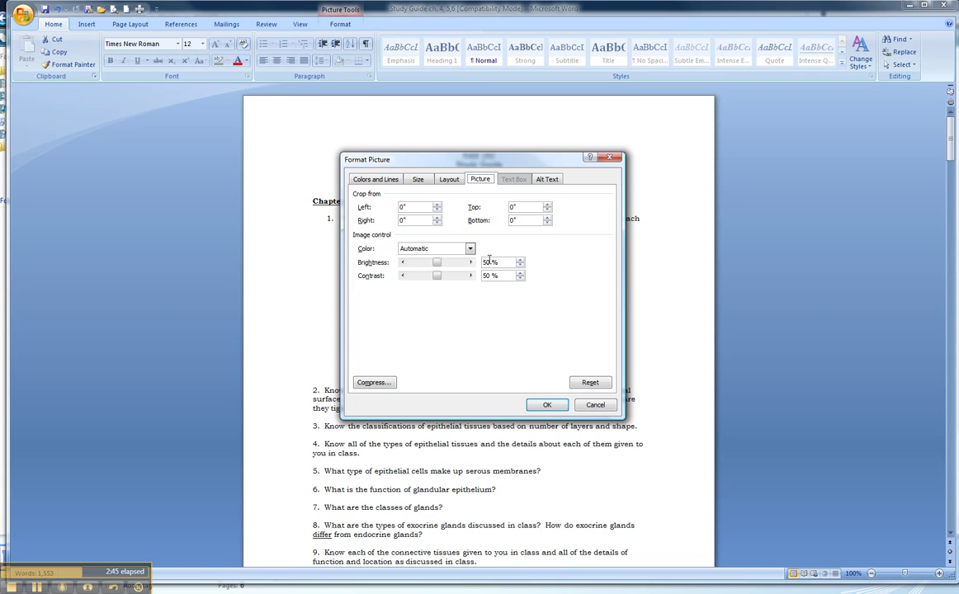
pyautogui.click(450, 181)
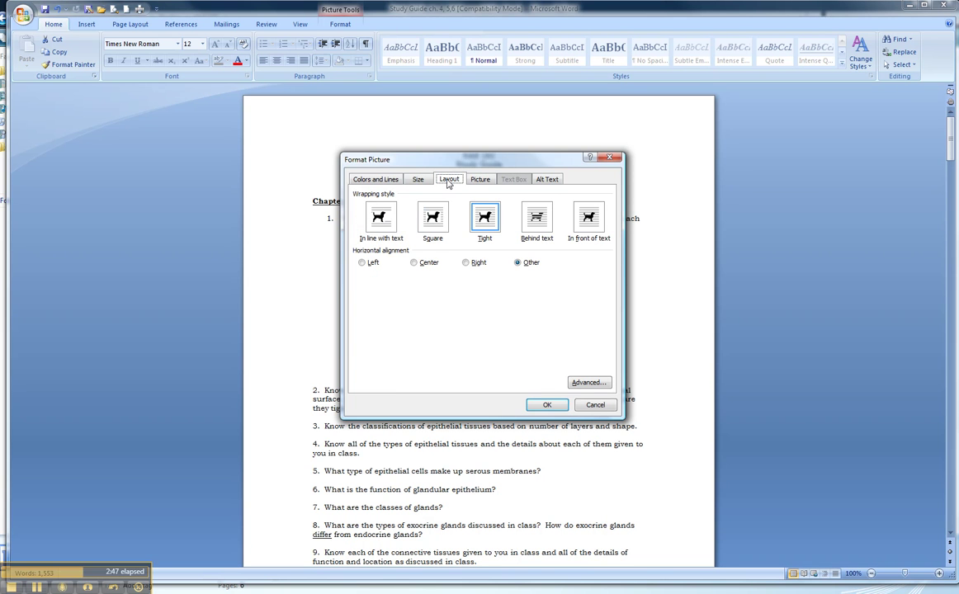
pyautogui.click(537, 217)
pyautogui.click(547, 404)
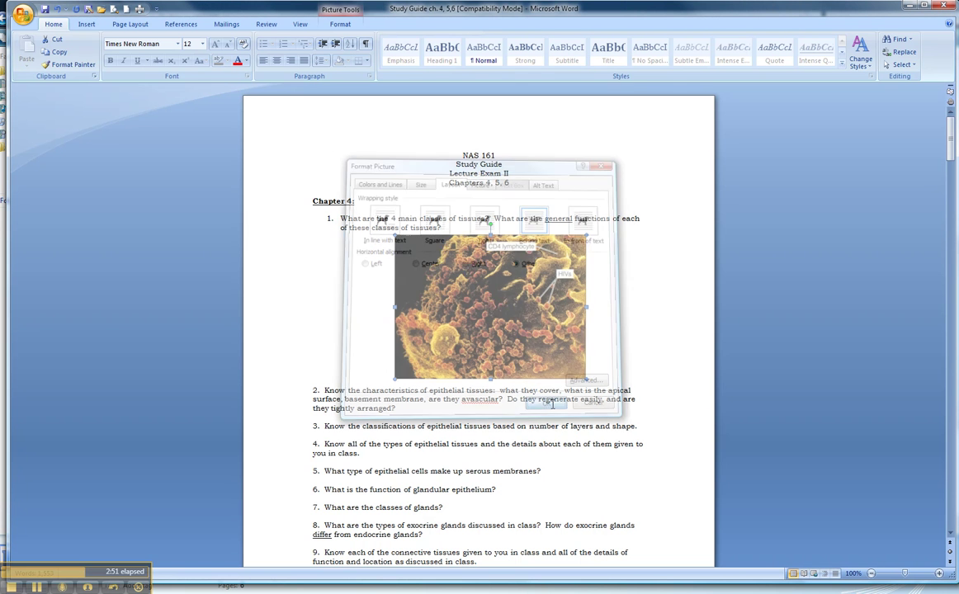
pyautogui.moveTo(520, 294); pyautogui.dragTo(568, 281)
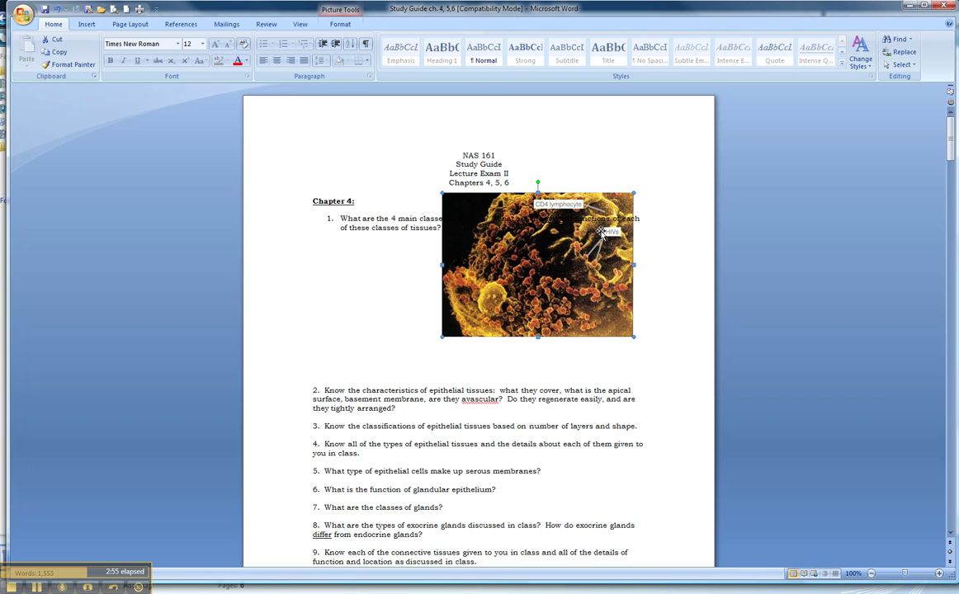
pyautogui.moveTo(582, 246); pyautogui.dragTo(604, 300)
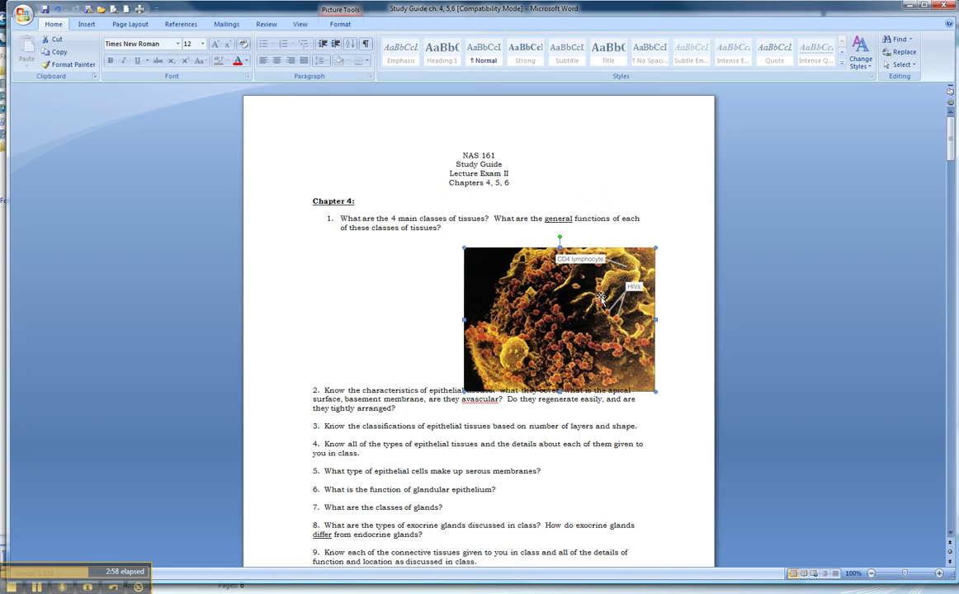
# - Insert the picture MicrobiologyCh1-009 from the Microbiology Chapter1 folder into the gap below question 1
pyautogui.click(87, 25)
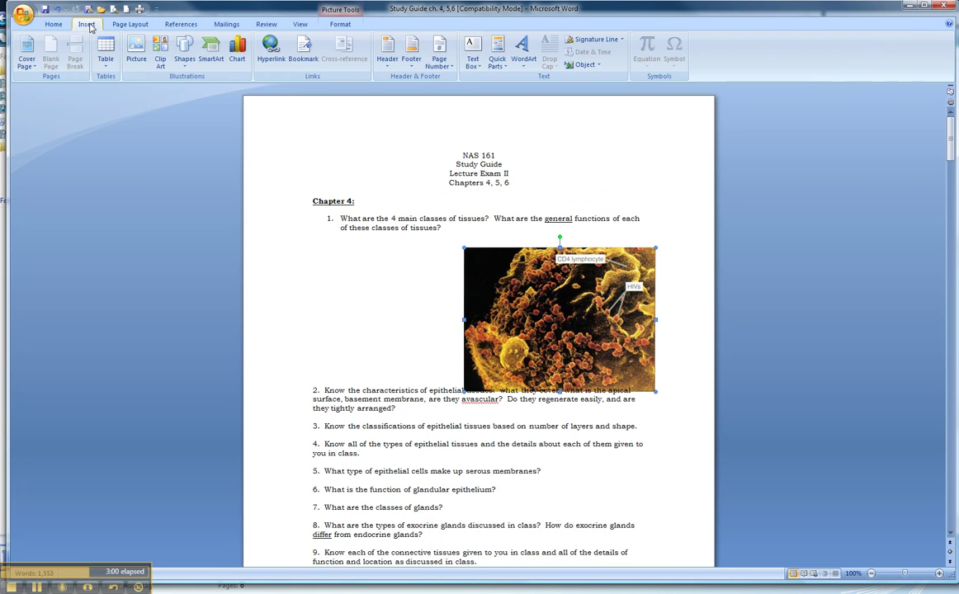
pyautogui.click(136, 51)
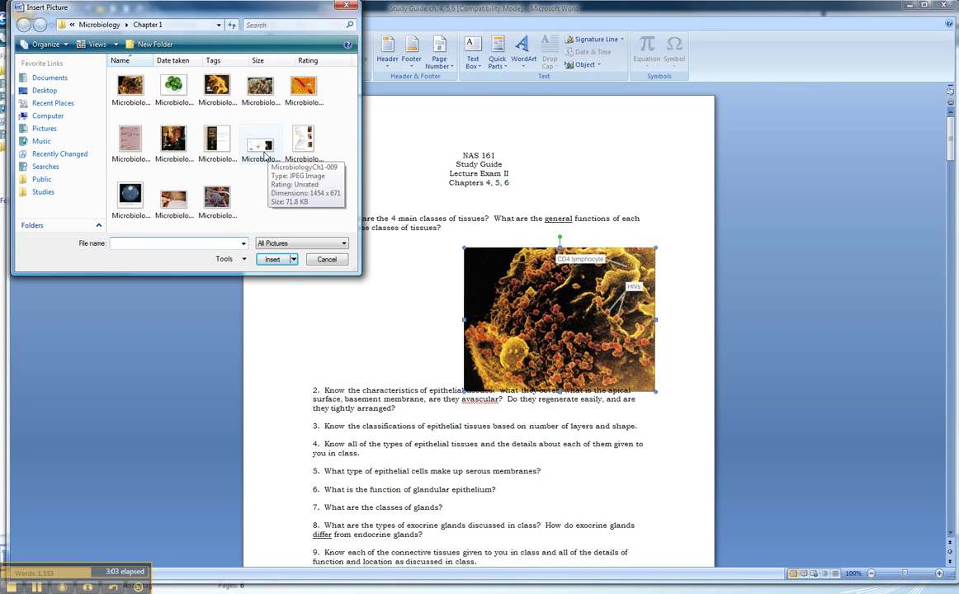
pyautogui.click(257, 153)
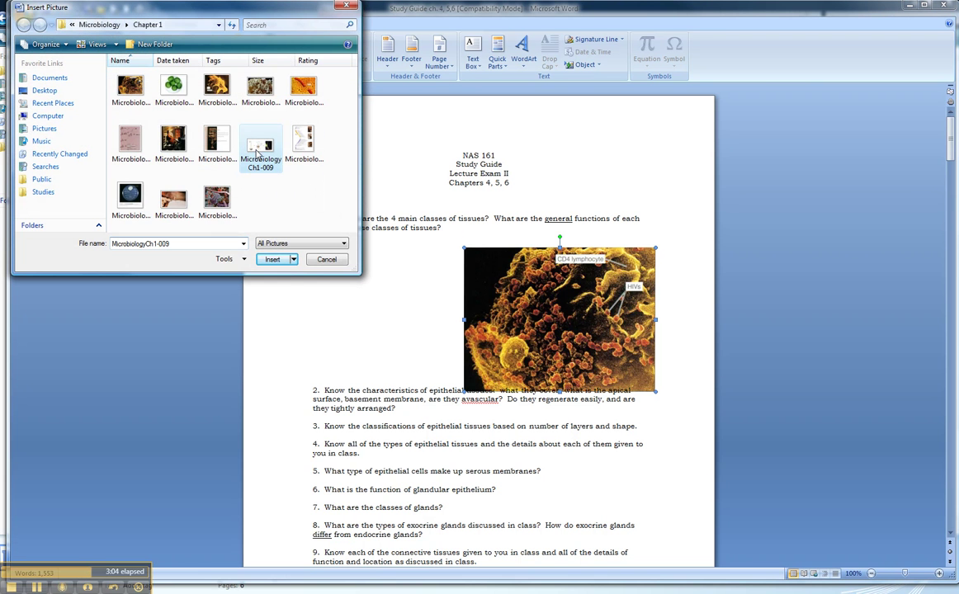
pyautogui.click(276, 260)
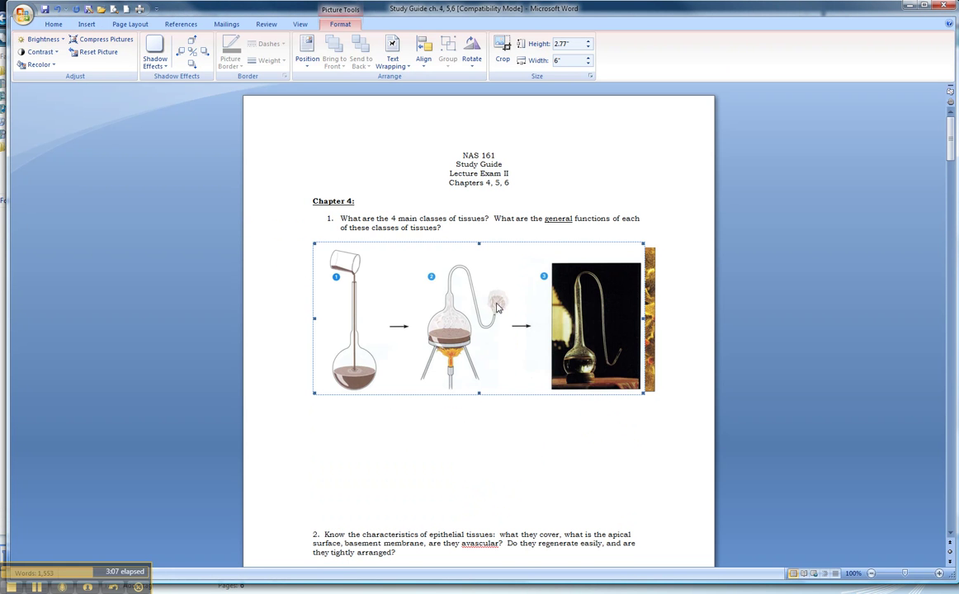
# - Set the wrapping style of the newly inserted flask picture to Behind text
pyautogui.rightClick(495, 289)
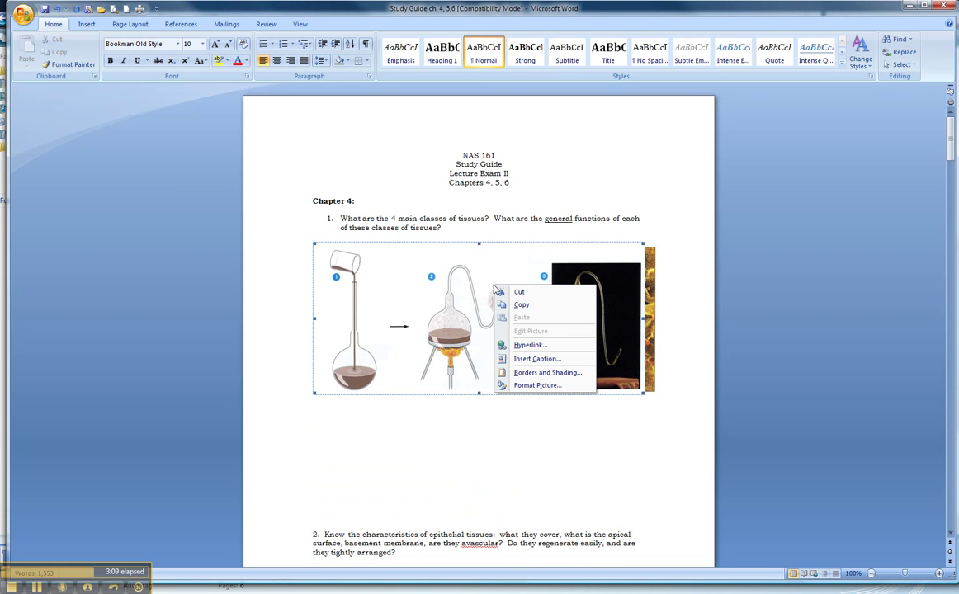
pyautogui.click(532, 385)
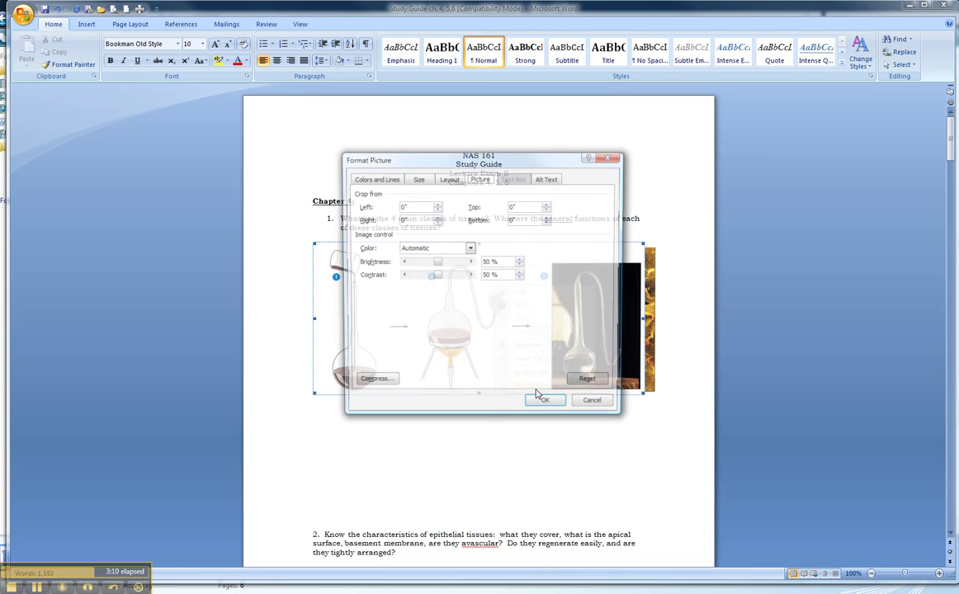
pyautogui.click(449, 181)
pyautogui.click(536, 218)
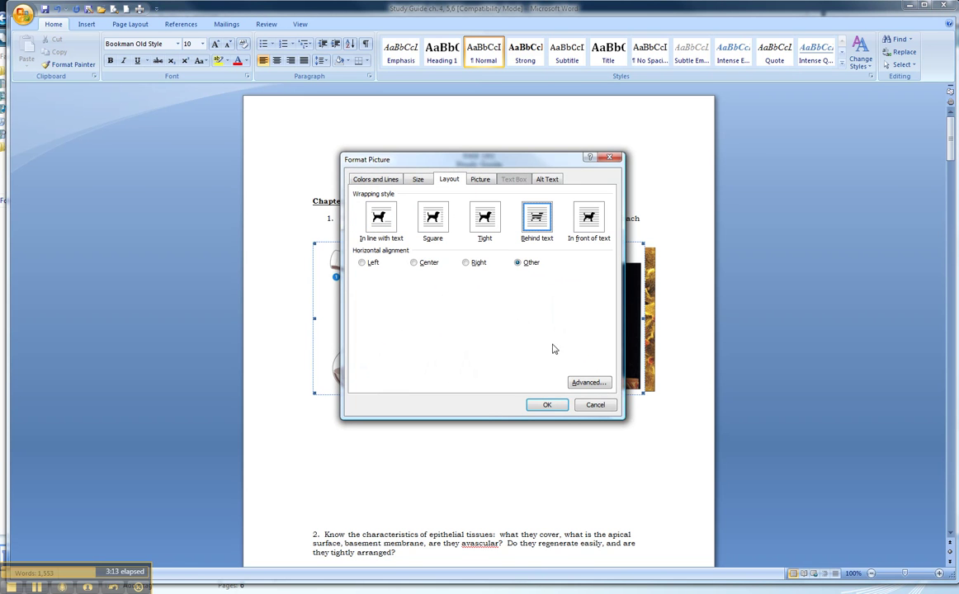
pyautogui.click(551, 406)
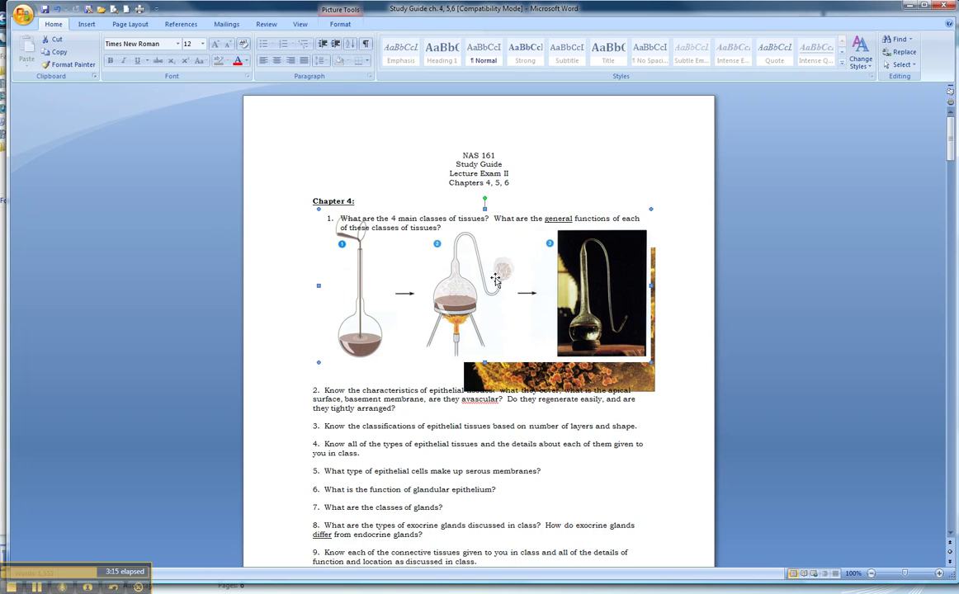
# - Move the flask picture up over the heading area and delete the CD4 lymphocyte picture underneath it
pyautogui.moveTo(494, 276); pyautogui.dragTo(554, 213)
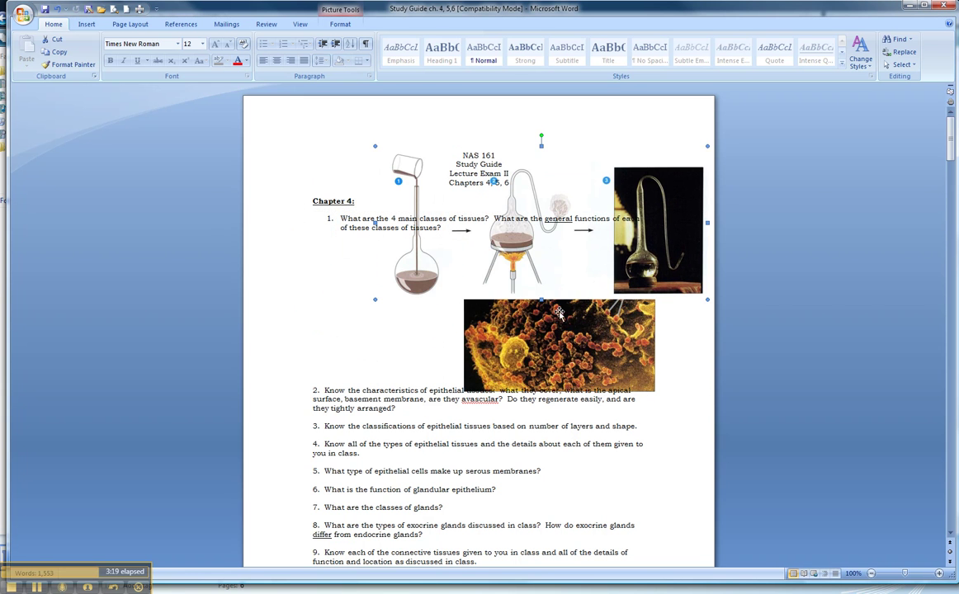
pyautogui.click(605, 355)
pyautogui.press('Delete')
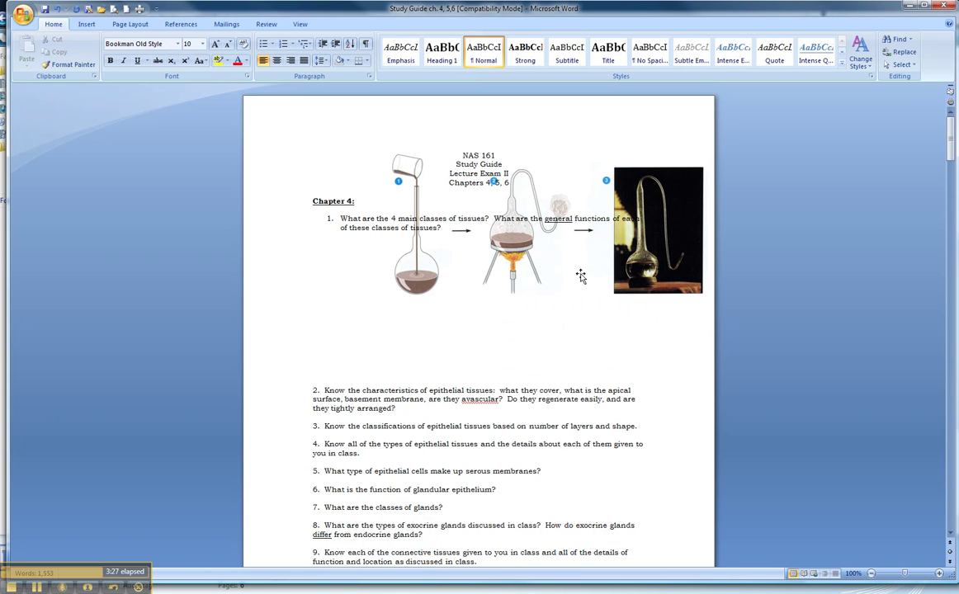
# - Move the flask picture freely over the text and place it in the gap between questions 1 and 2
pyautogui.click(544, 324)
pyautogui.hotkey('ctrl', 'z')
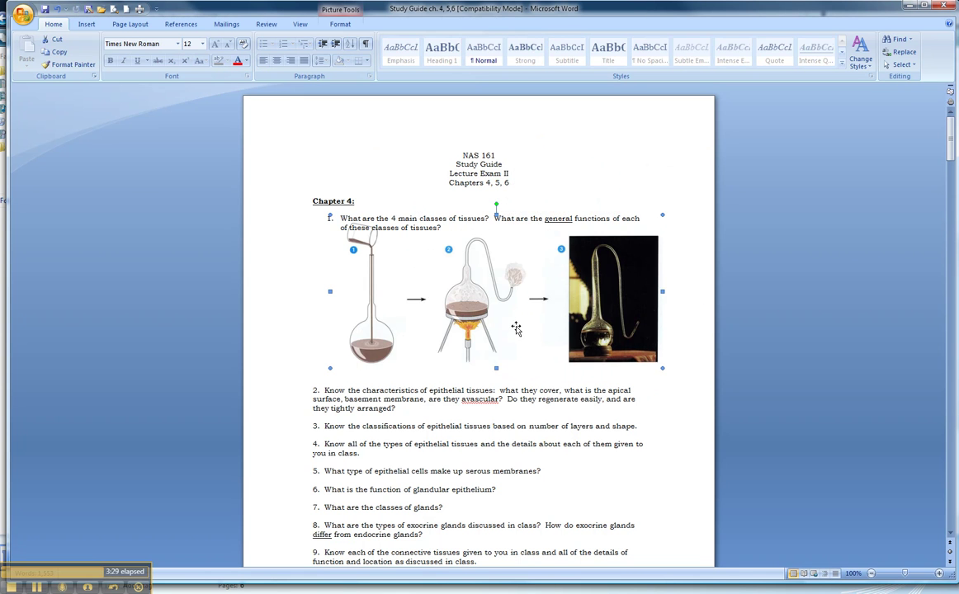
pyautogui.hotkey('ctrl', 'z')
pyautogui.hotkey('ctrl', 'z')
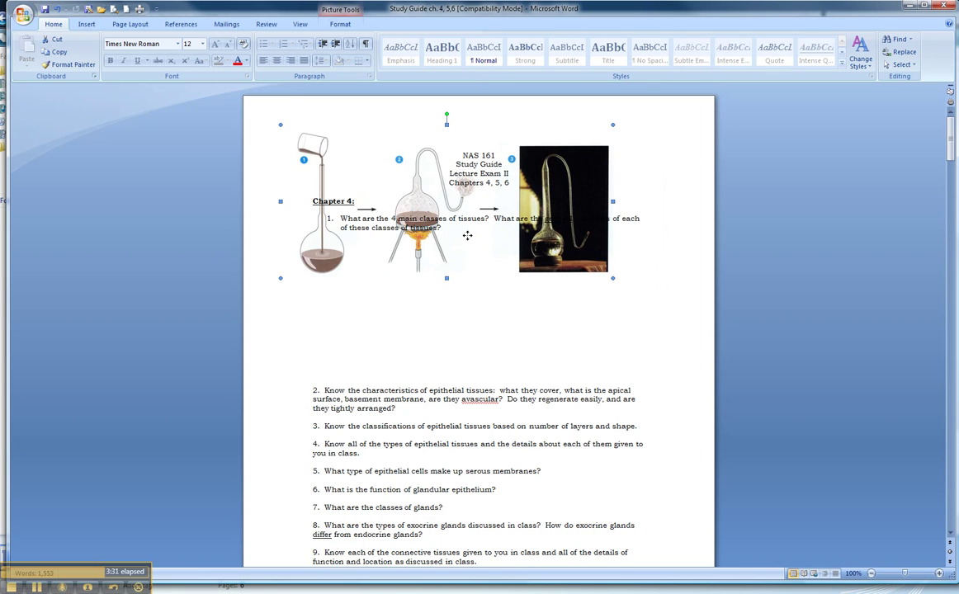
pyautogui.hotkey('ctrl', 'z')
pyautogui.hotkey('ctrl', 'z')
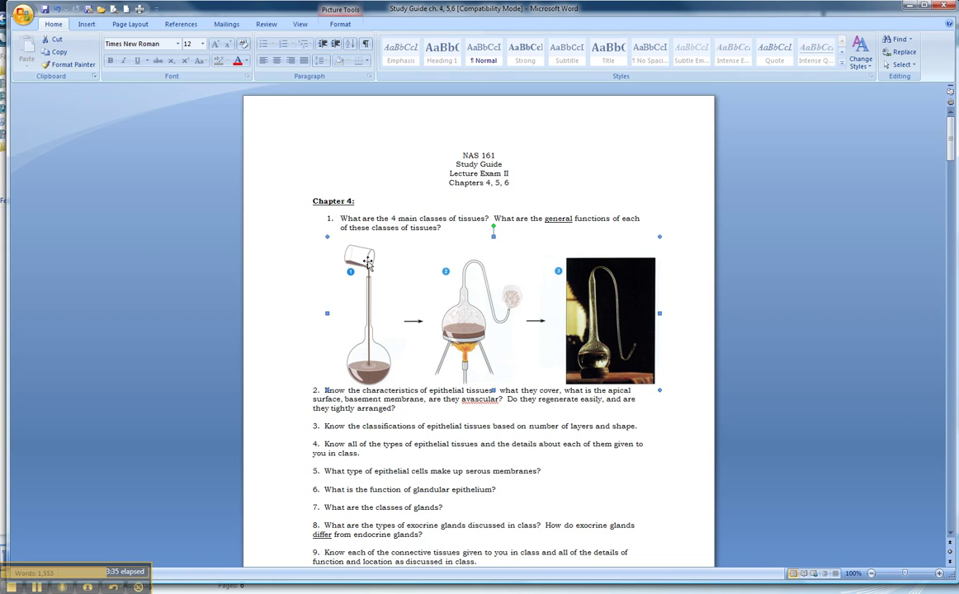
pyautogui.click(256, 250)
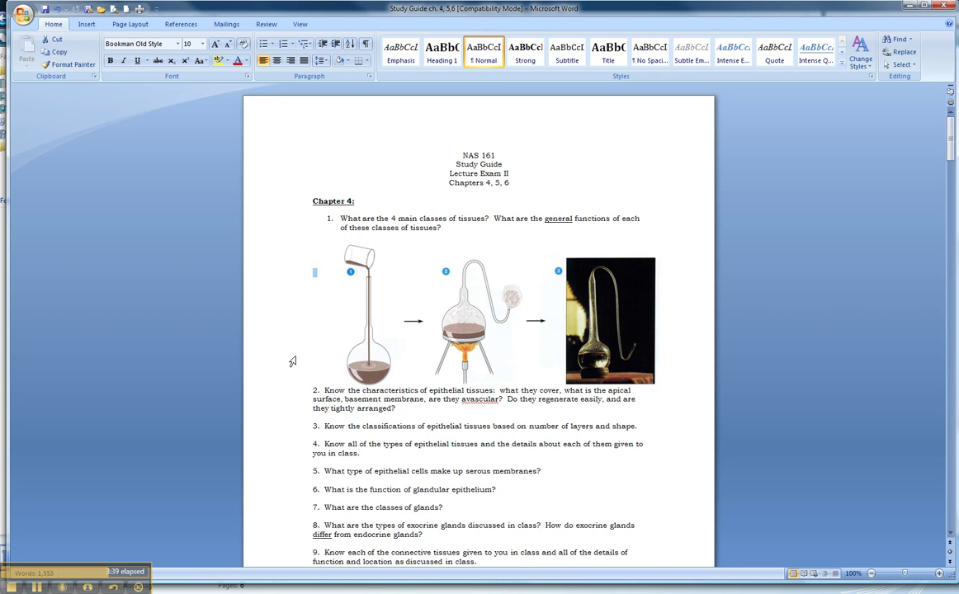
# - Add blank lines above question 2 and three empty numbered lines before the first question of Chapter 4
pyautogui.click(311, 389)
pyautogui.press('Return')
pyautogui.press('Return')
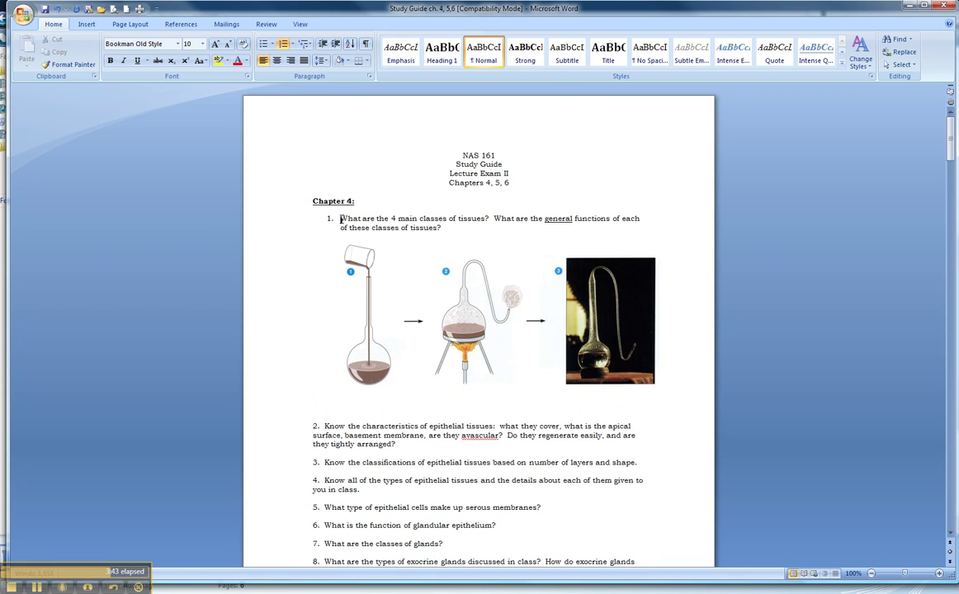
pyautogui.press('Return')
pyautogui.press('Return')
pyautogui.press('Return')
# - Shrink the flask picture proportionally and centre it in the gap above the epithelial tissue characteristics question
pyautogui.click(384, 323)
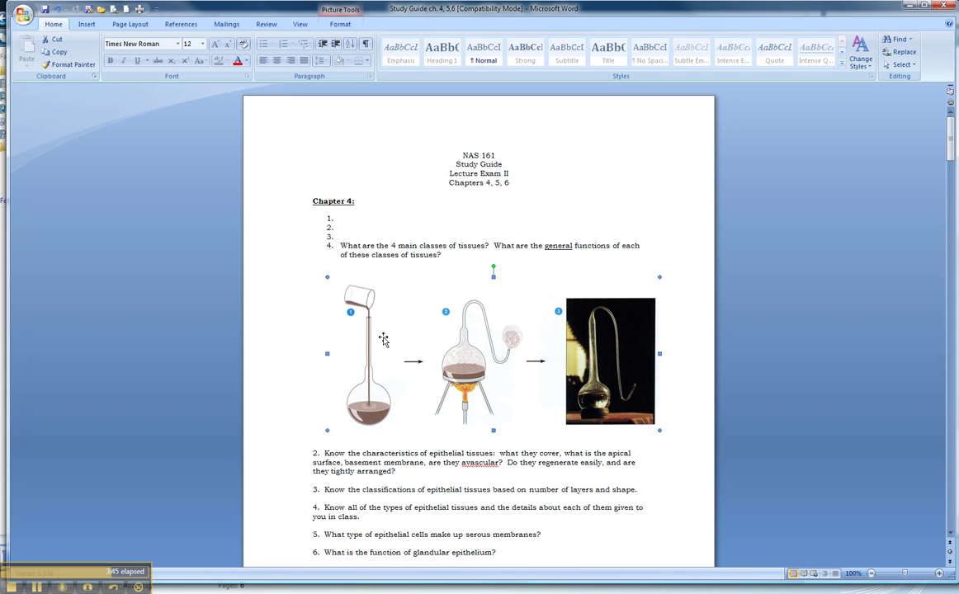
pyautogui.moveTo(660, 430); pyautogui.dragTo(564, 385)
pyautogui.moveTo(458, 328); pyautogui.dragTo(499, 352)
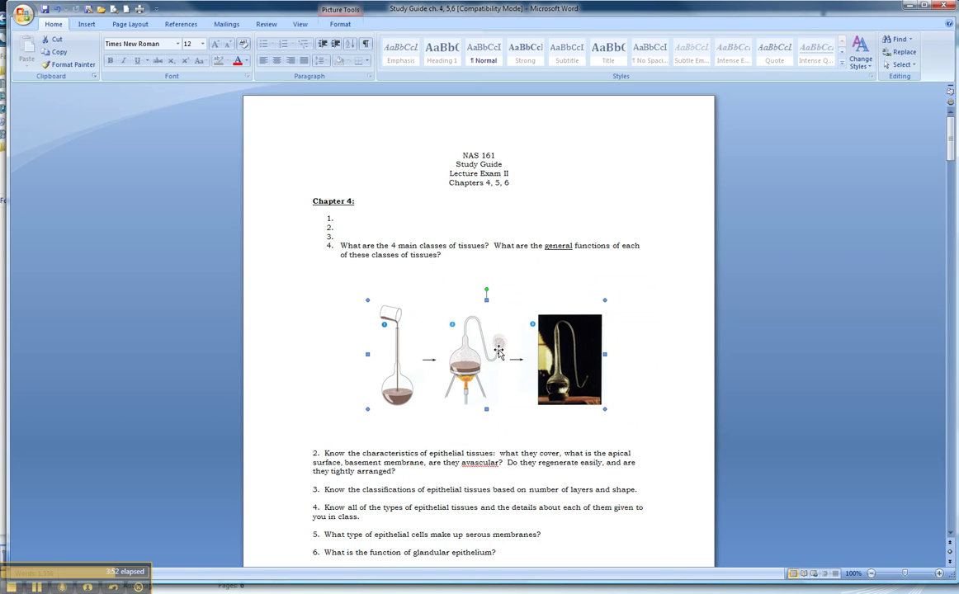
pyautogui.click(650, 299)
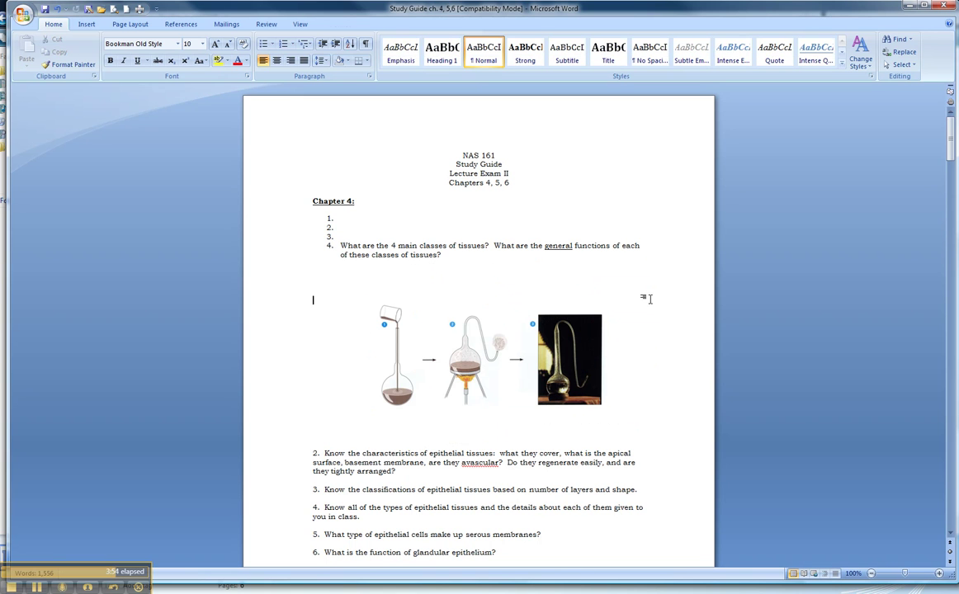
# - Insert the picture MicrobiologyCh1-010 from the Microbiology Chapter1 folder
pyautogui.click(87, 25)
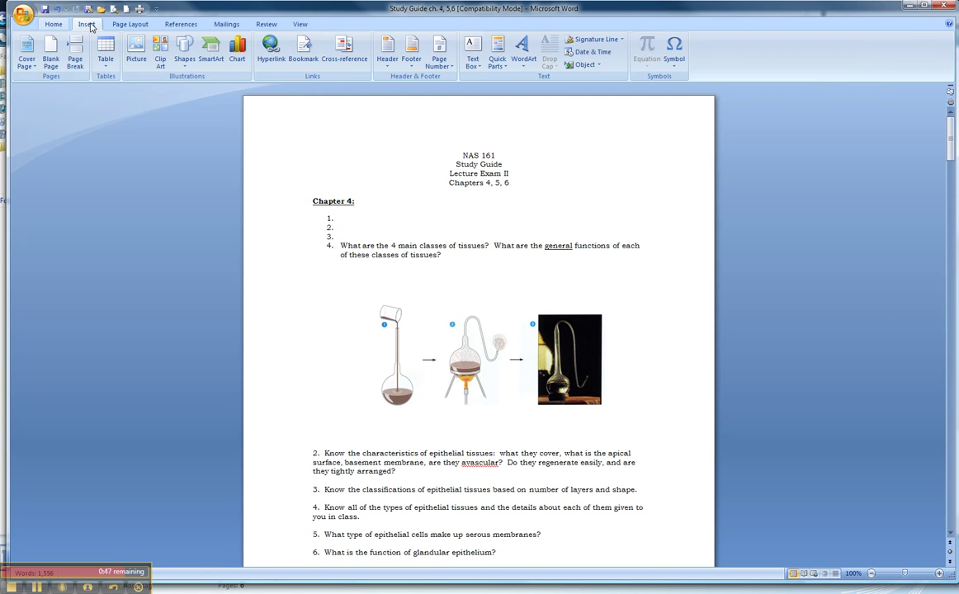
pyautogui.click(137, 51)
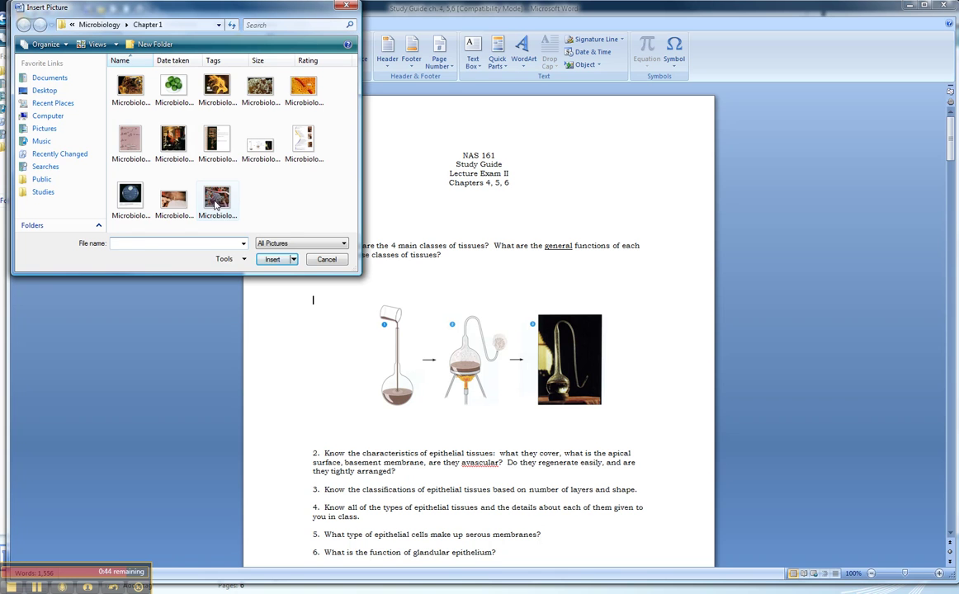
pyautogui.click(290, 142)
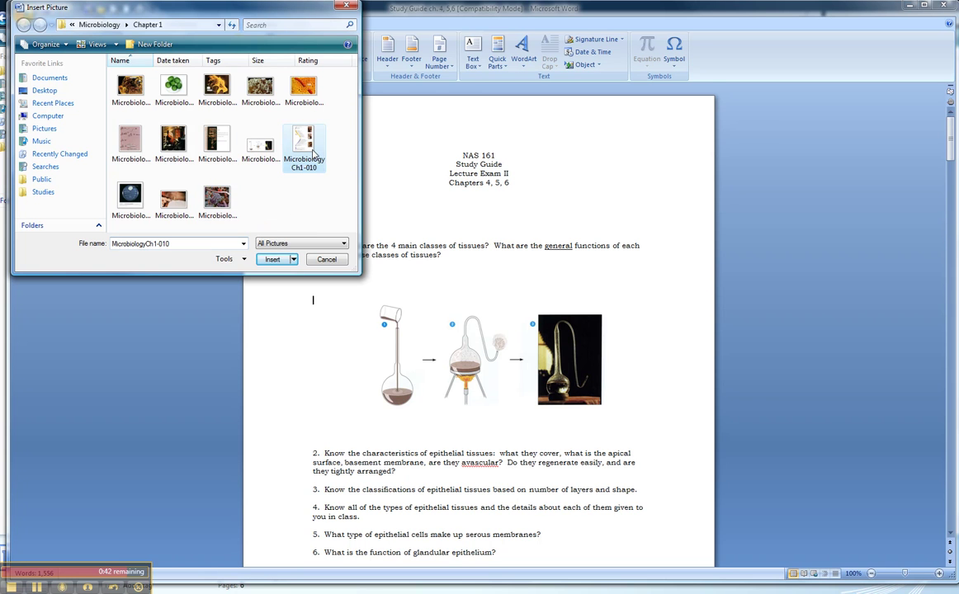
pyautogui.click(274, 260)
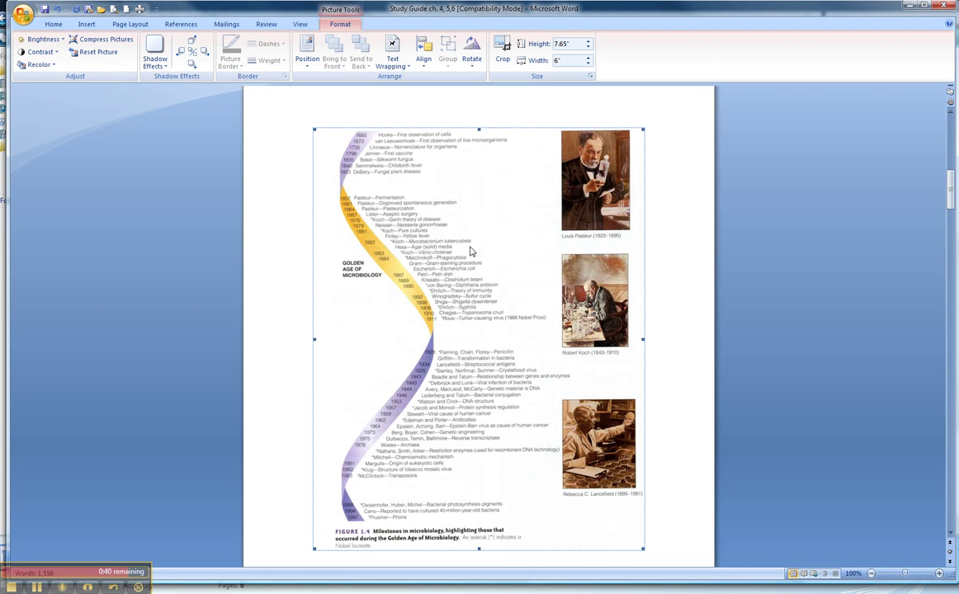
# - Review the wrapping styles available for the timeline picture and keep In line with text
pyautogui.rightClick(526, 283)
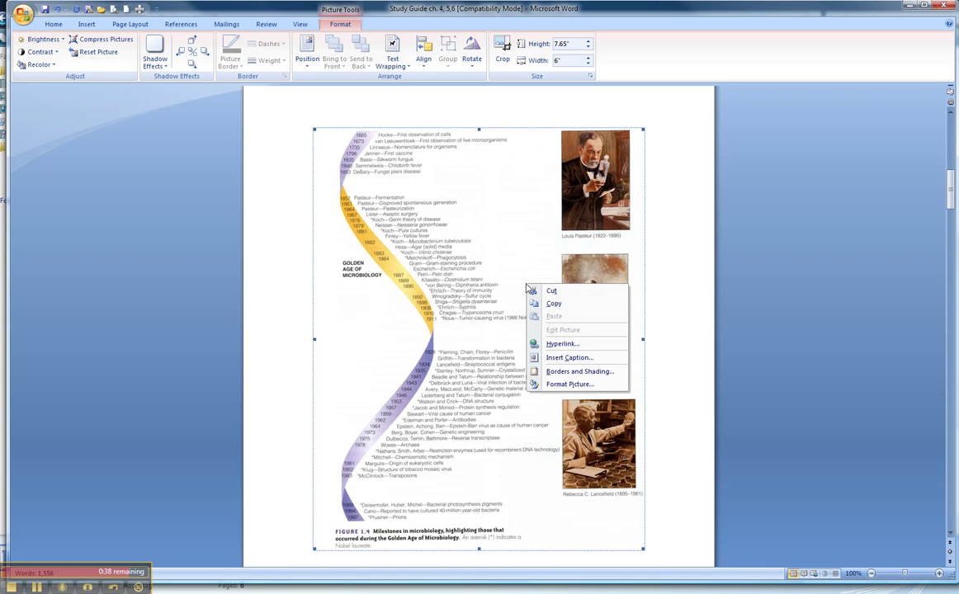
pyautogui.click(569, 385)
pyautogui.click(448, 179)
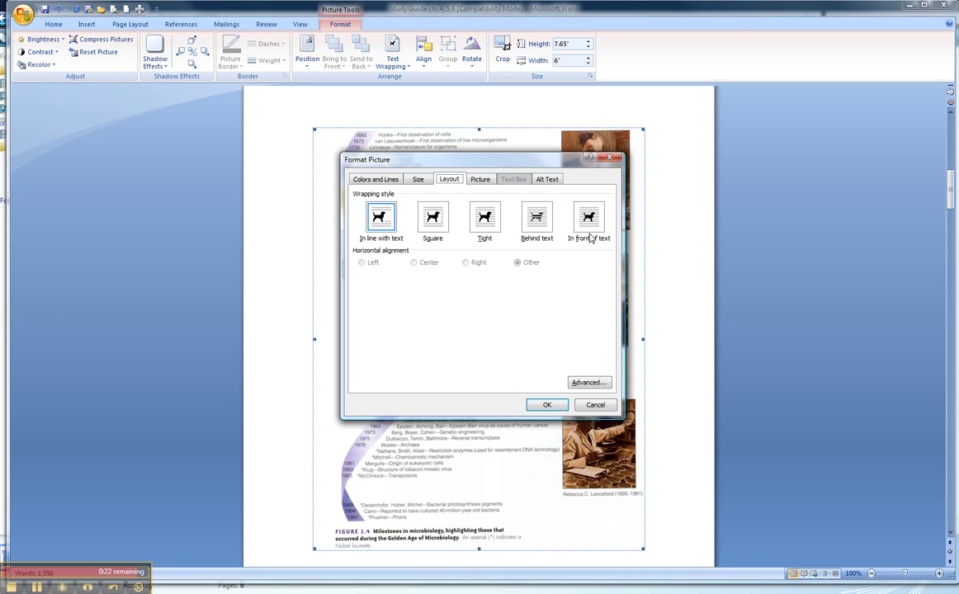
pyautogui.click(547, 404)
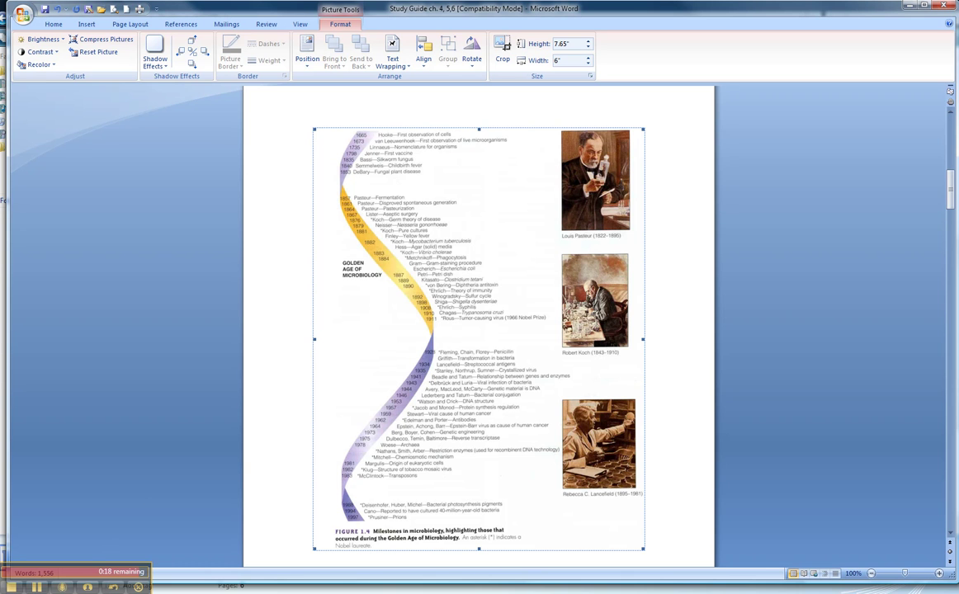
pyautogui.moveTo(23, 588)
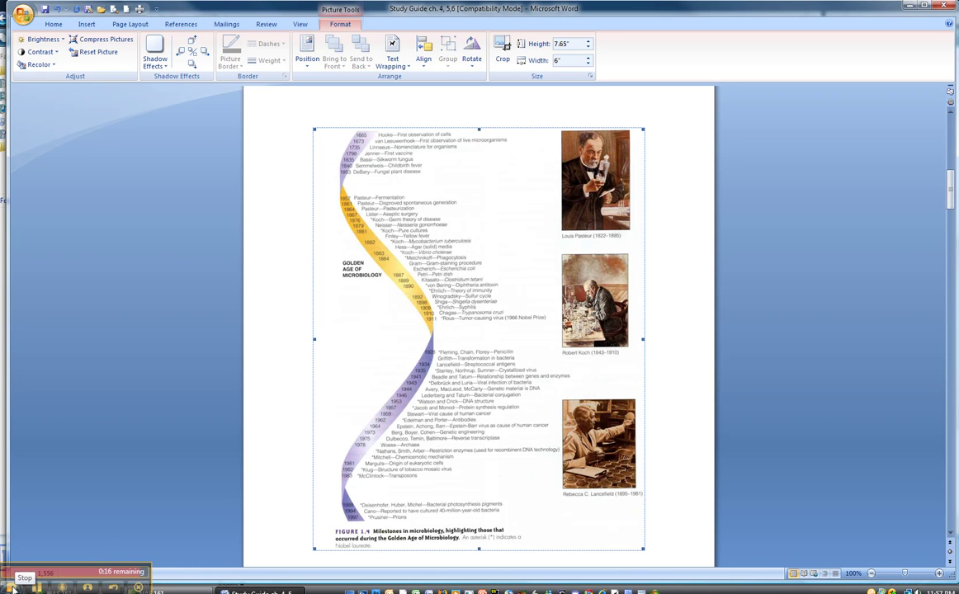